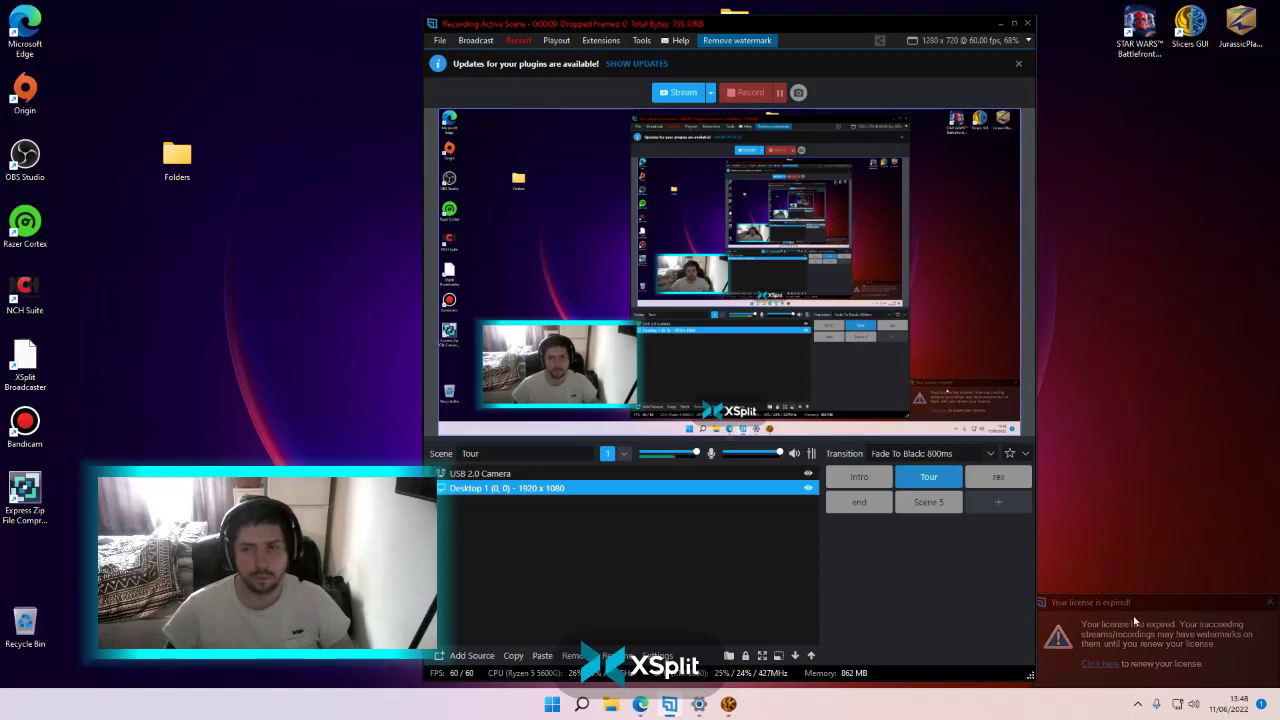
- Dismiss the 'Your license is expired' notice in XSplit Broadcaster without stopping the recording
click(1270, 602)
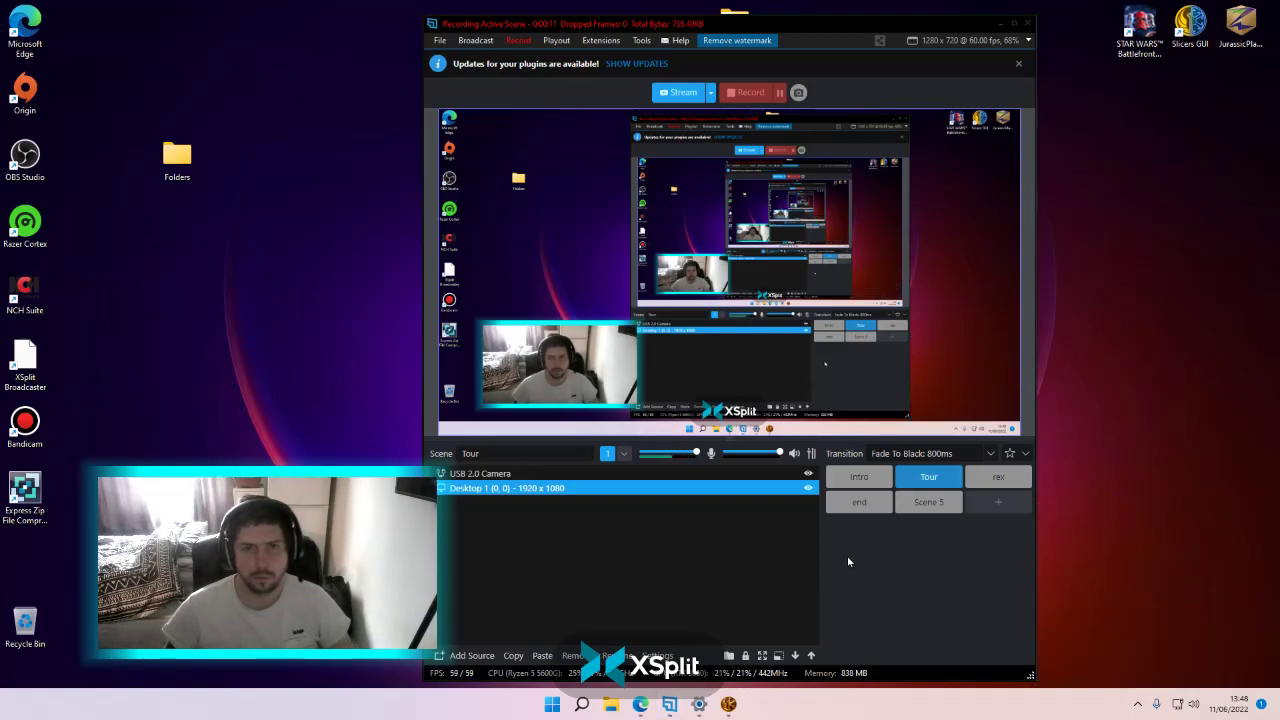
- Minimise XSplit Broadcaster so the desktop shortcuts show
click(1000, 23)
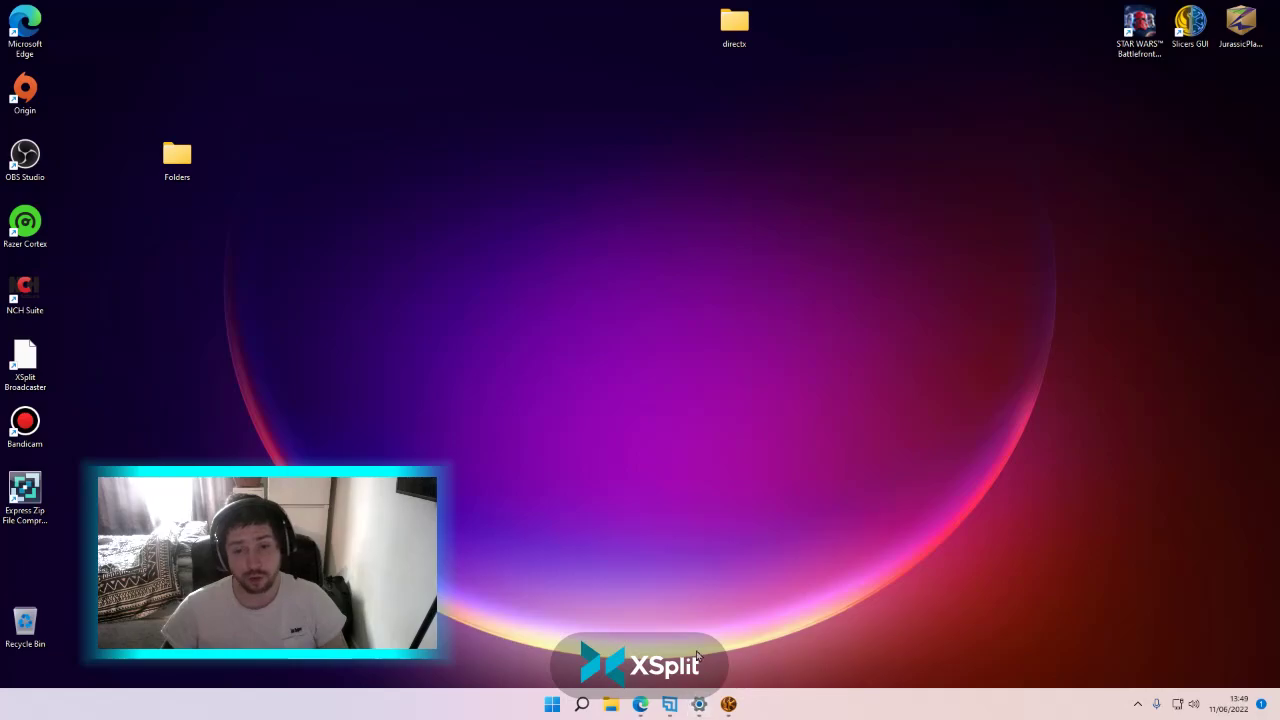
- Open System > Display settings and maximise the Settings window
click(699, 705)
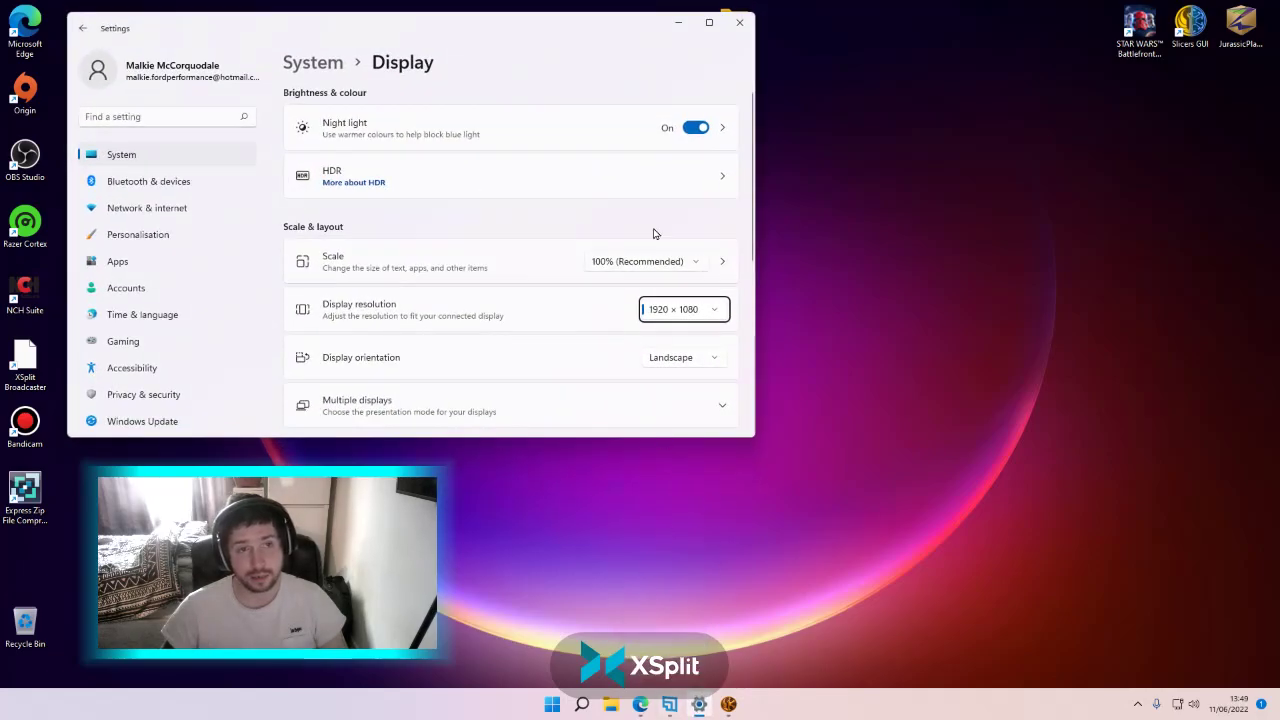
click(708, 20)
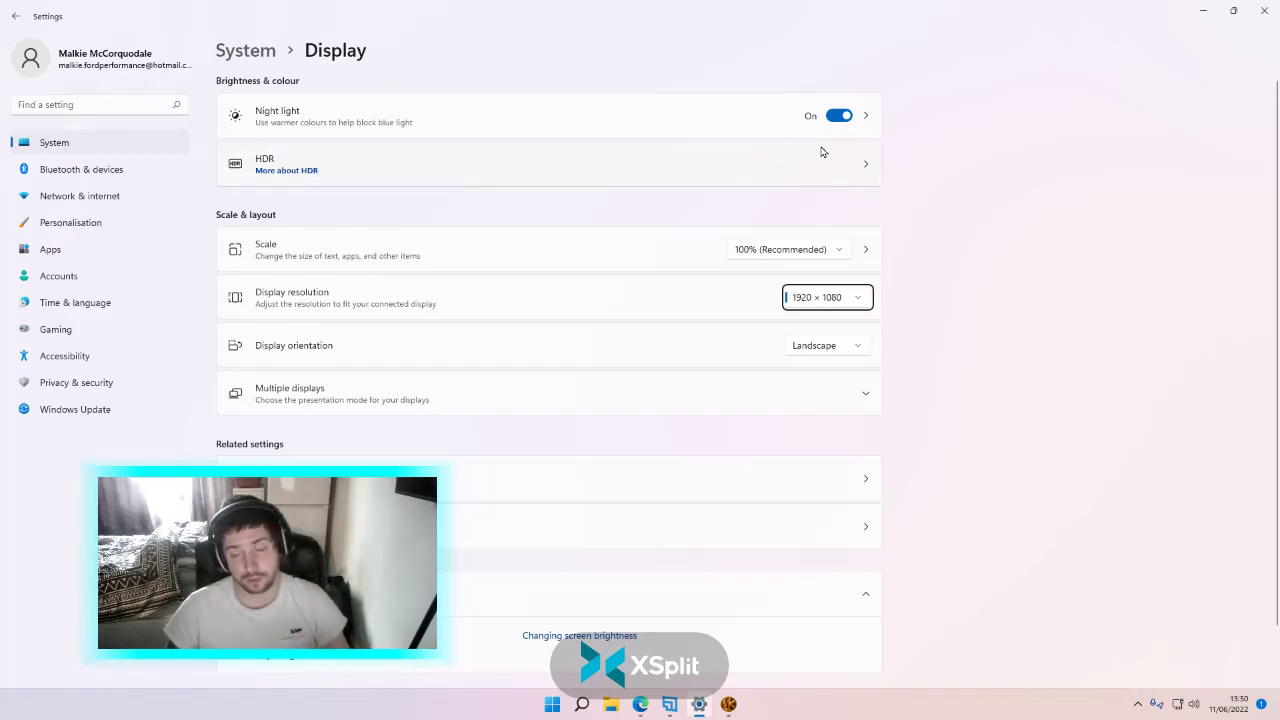
- Keep the resolution at 1920 × 1080 and open Advanced display, showing 120 Hz
click(864, 297)
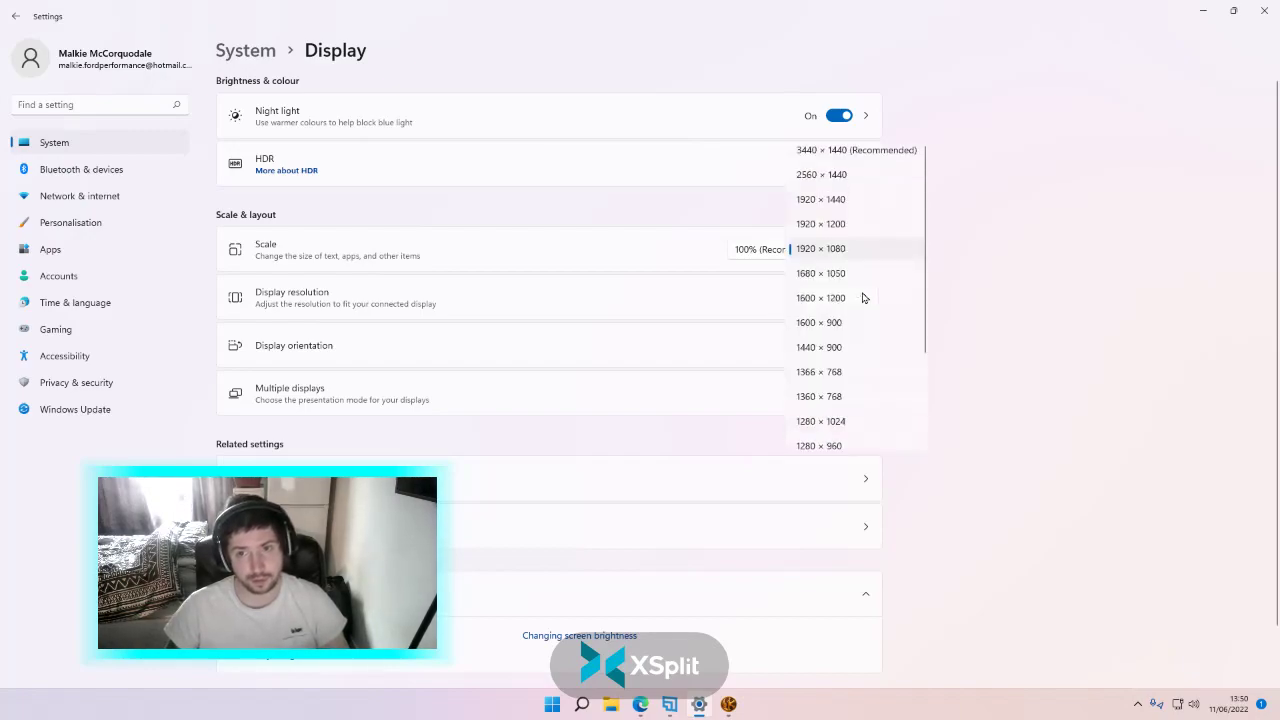
click(1021, 157)
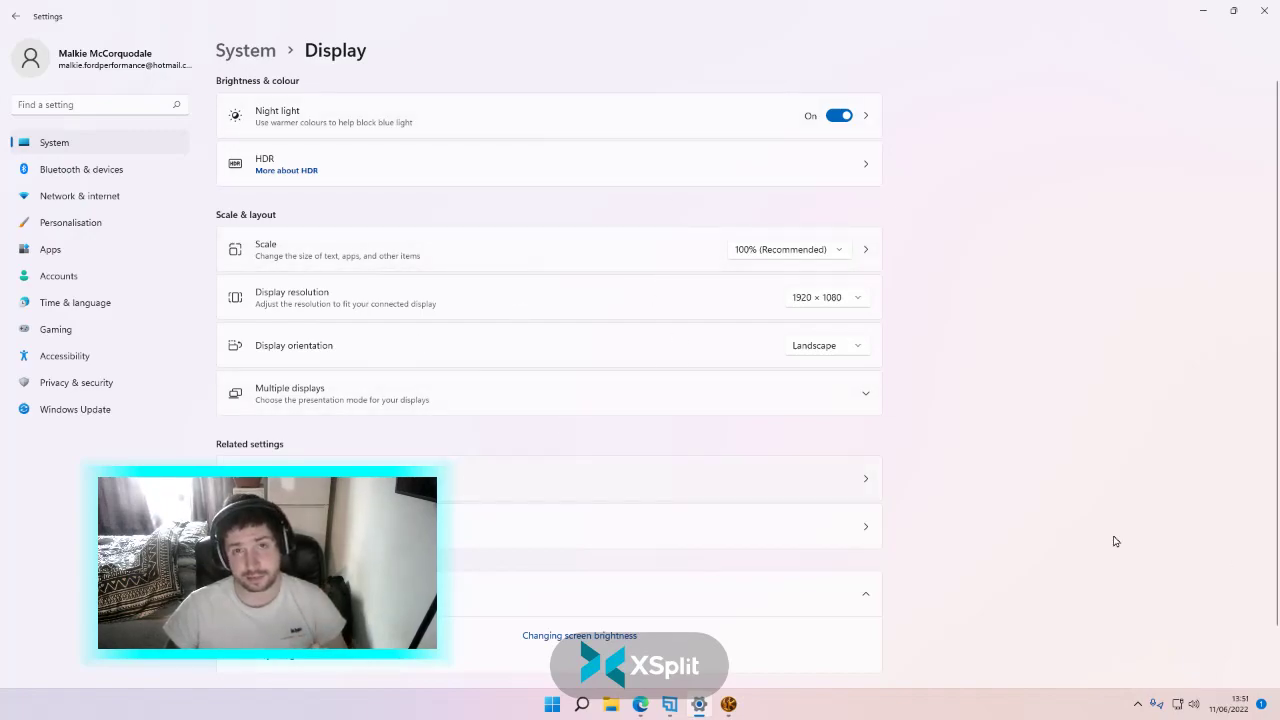
click(866, 484)
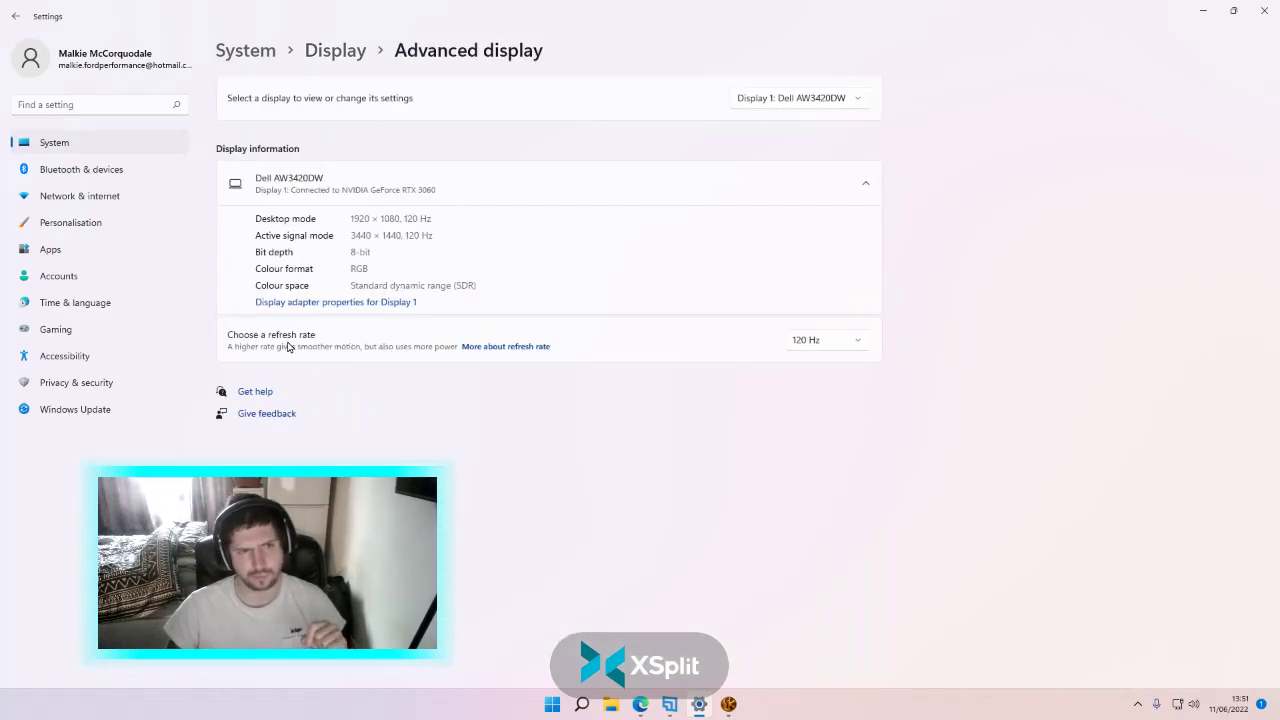
click(822, 352)
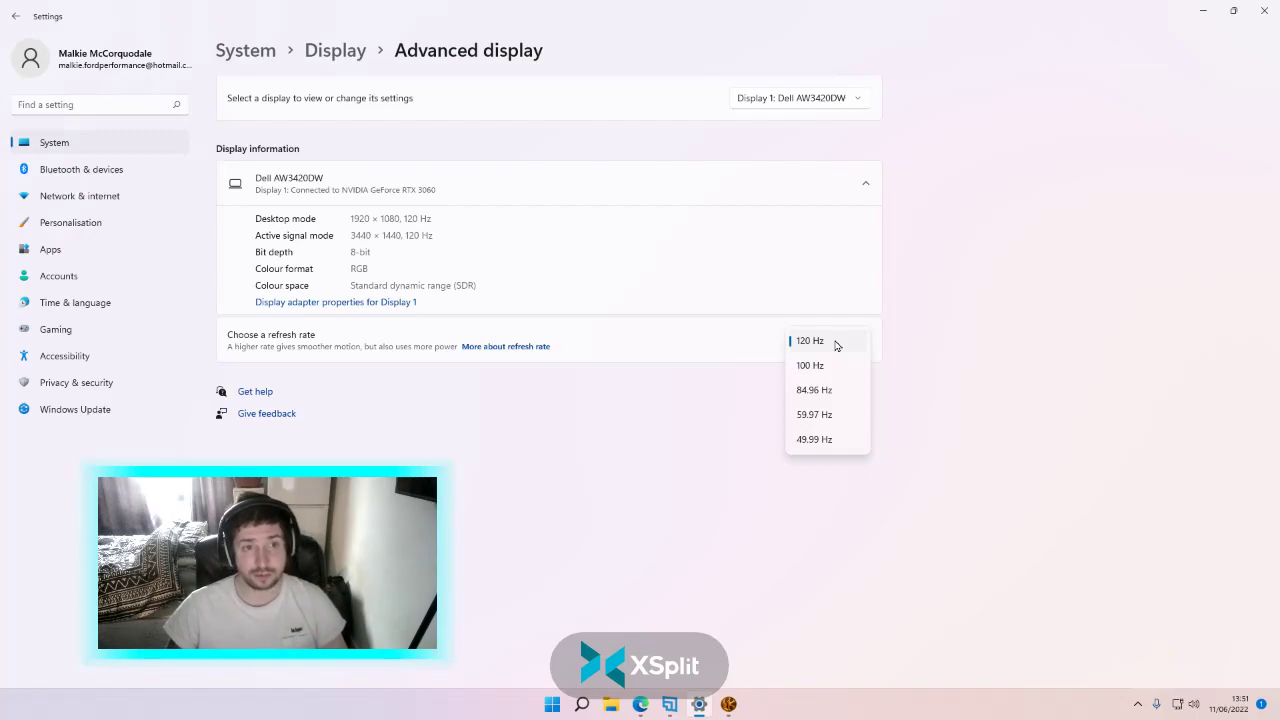
click(698, 399)
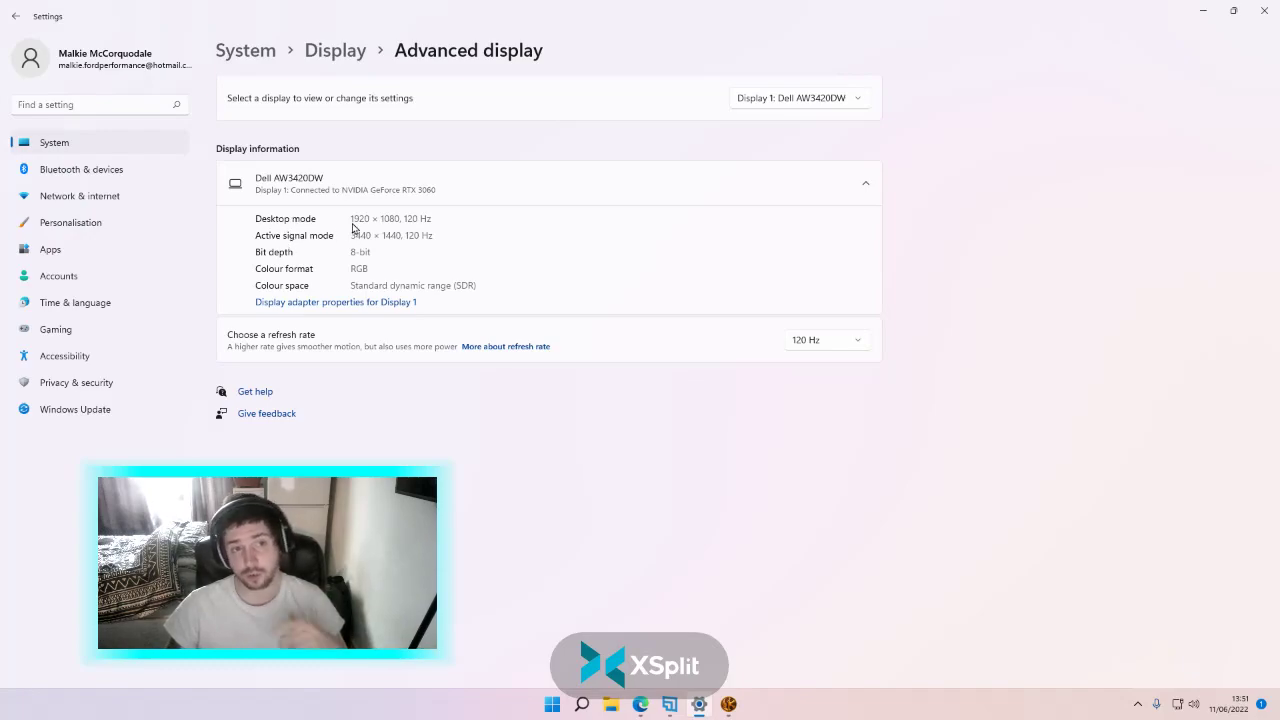
- Go back to the main Display page, then minimise Settings
click(15, 16)
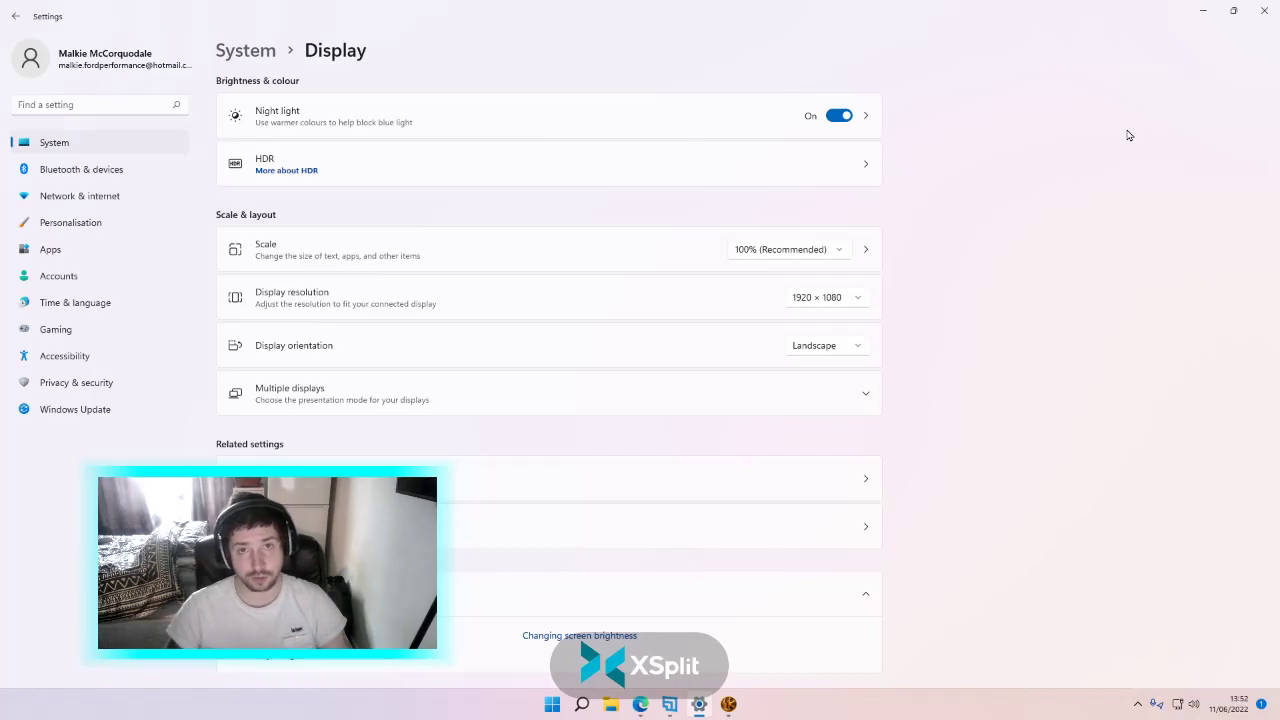
click(1203, 10)
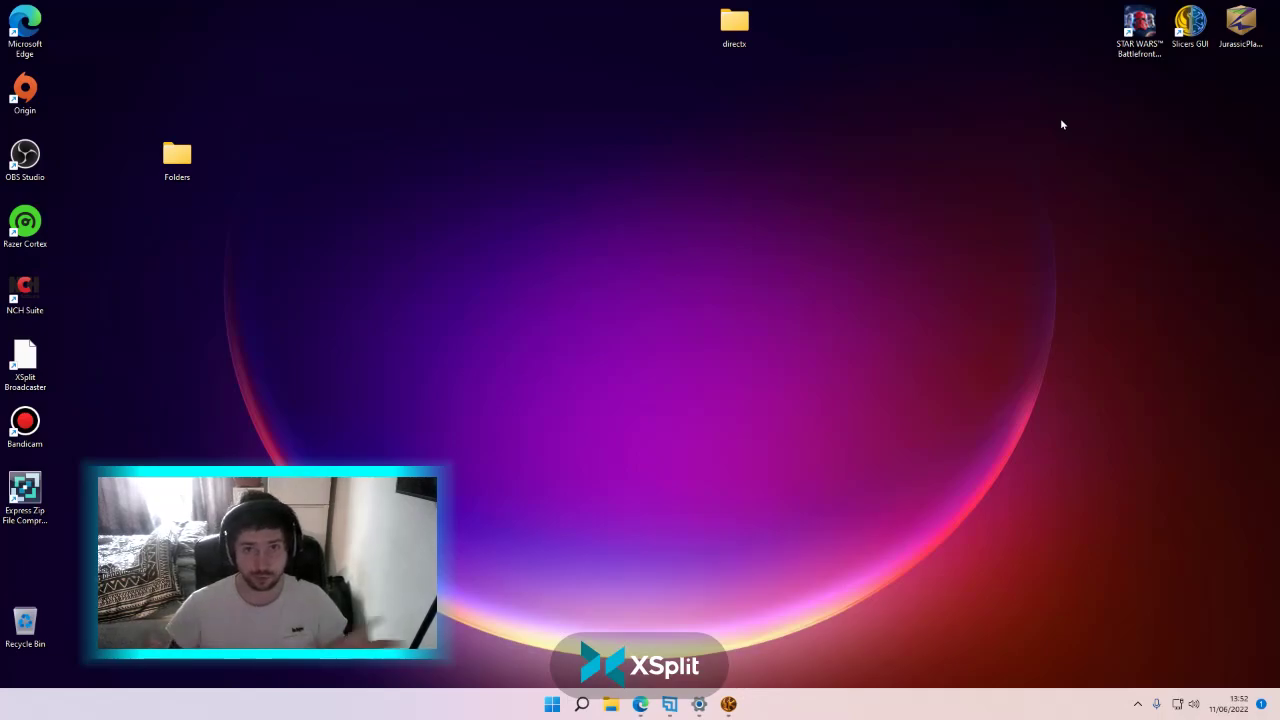
- Drag the Folders icon to the top row beside the directx folder and deselect it
drag(146, 151, 745, 60)
click(818, 175)
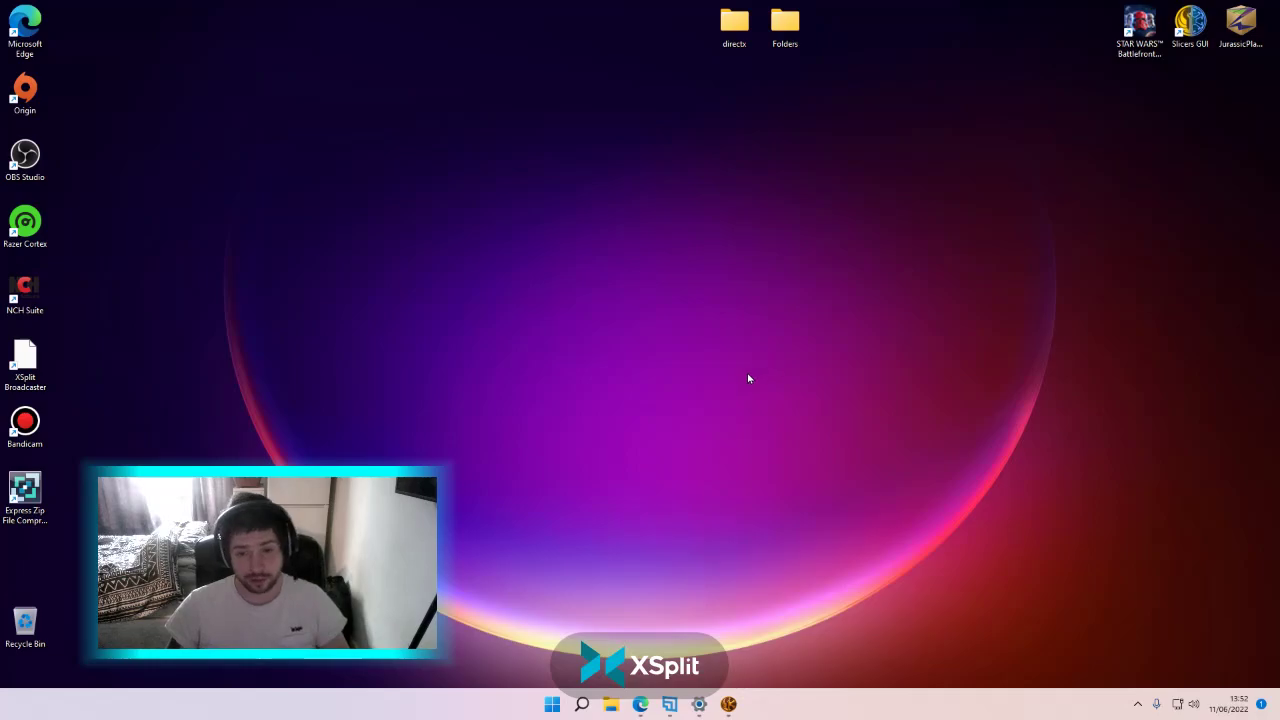
- Bring up Edge on the Razer Cortex page and zoom the page in
mouse_move(638, 705)
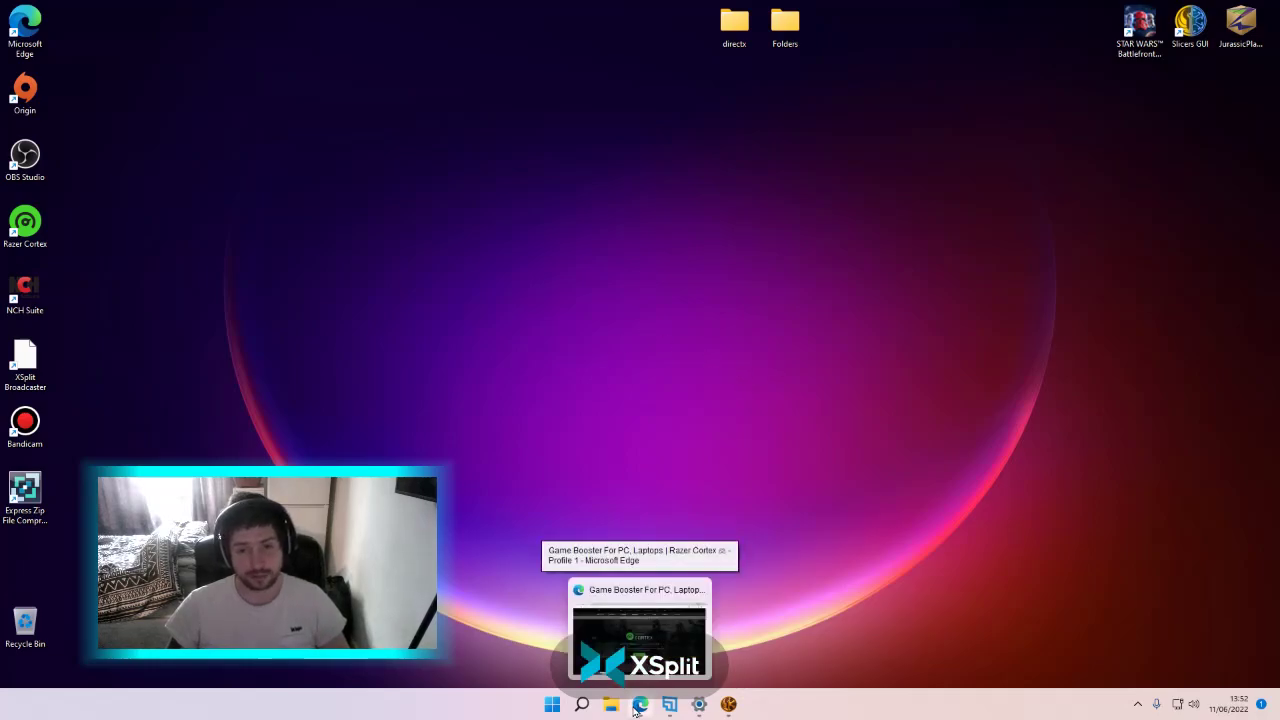
click(634, 678)
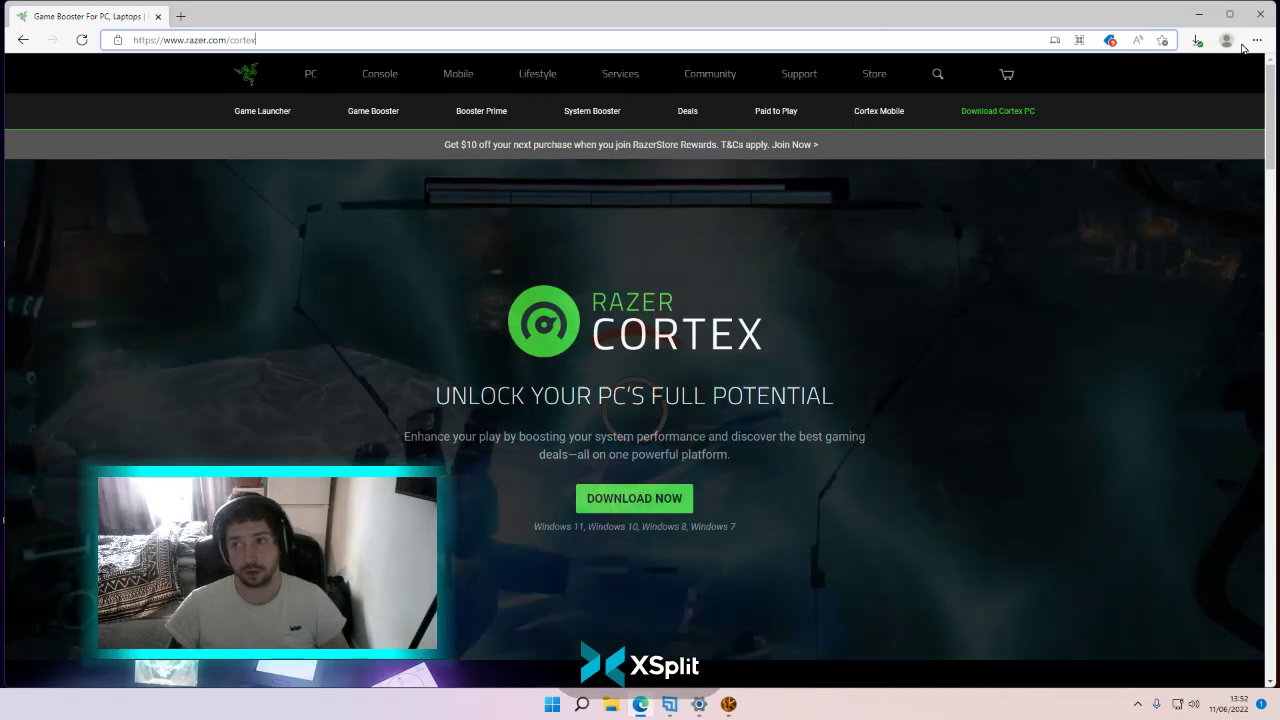
click(1257, 40)
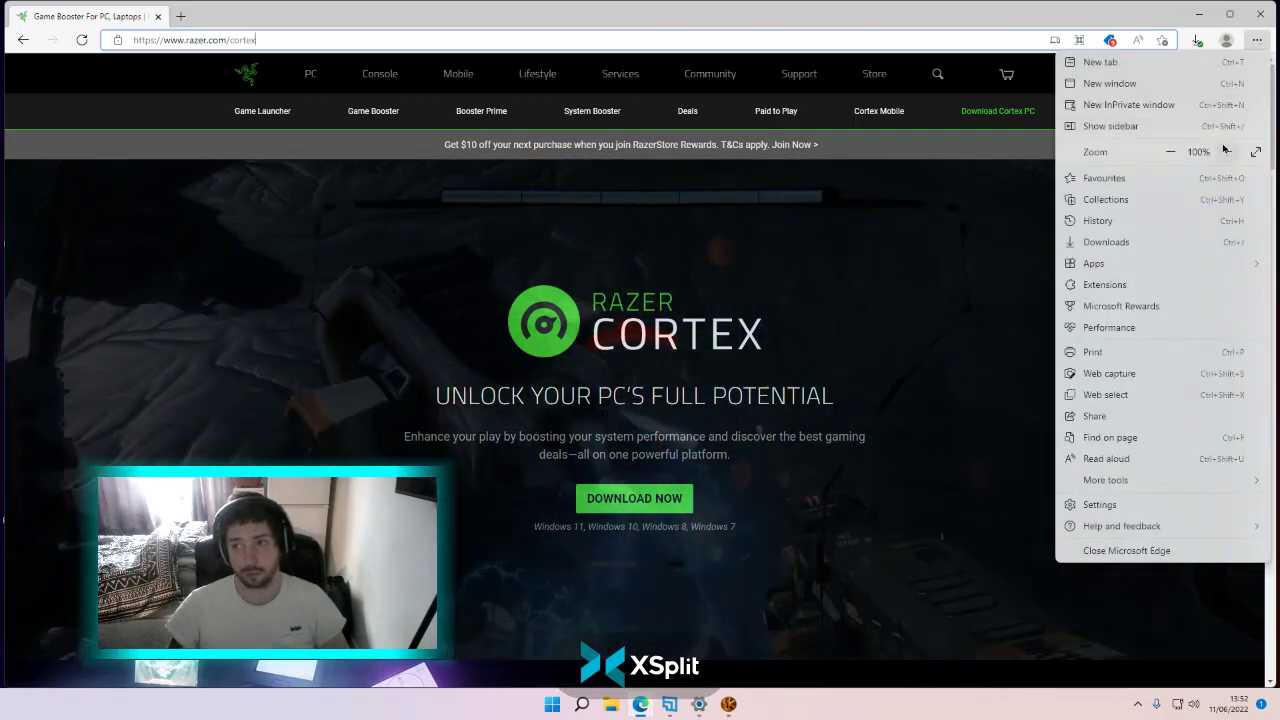
click(1225, 151)
click(1225, 151)
click(1225, 151)
click(1225, 151)
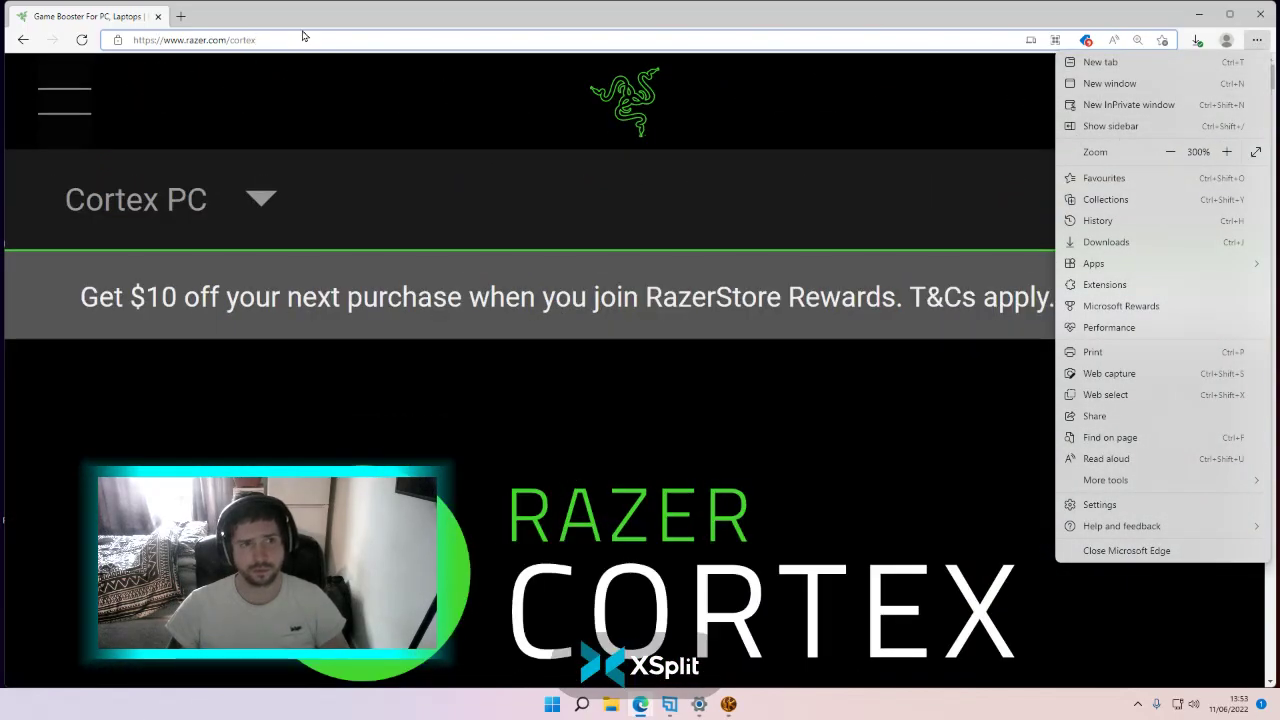
click(247, 37)
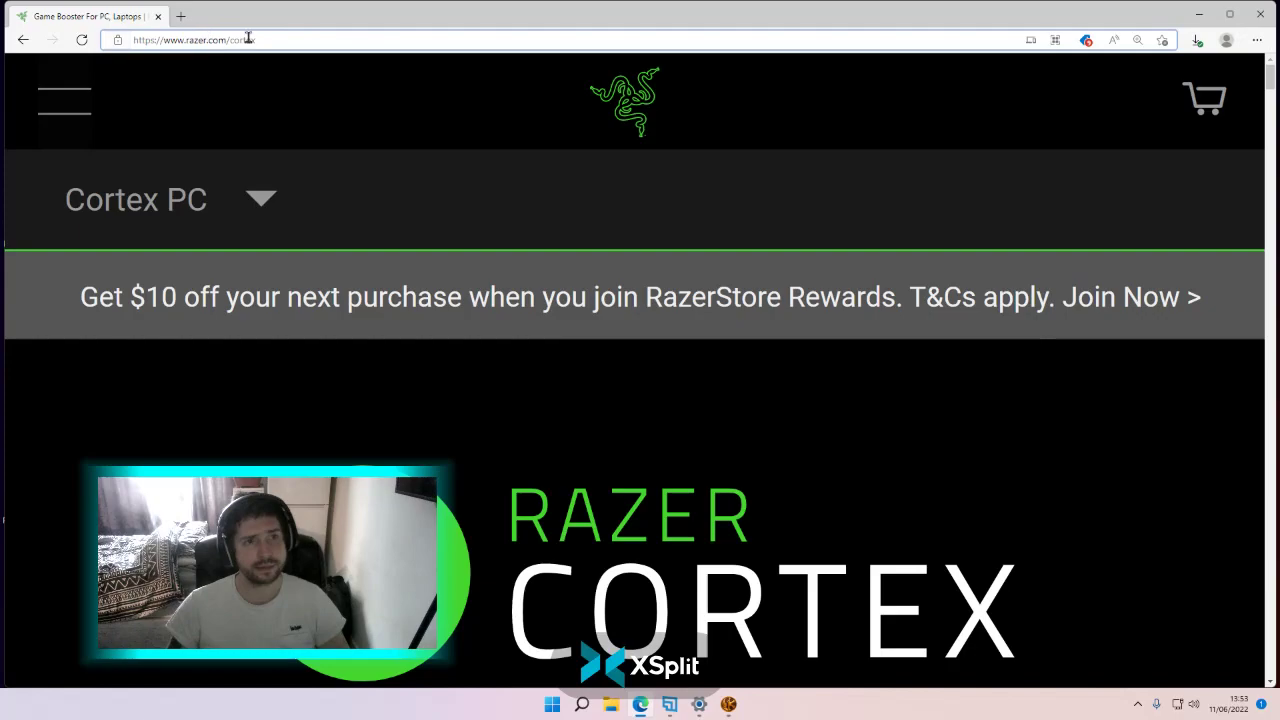
- Copy the razer.com/cortex address from the address bar, maximising Edge
drag(255, 40, 63, 55)
click(1230, 15)
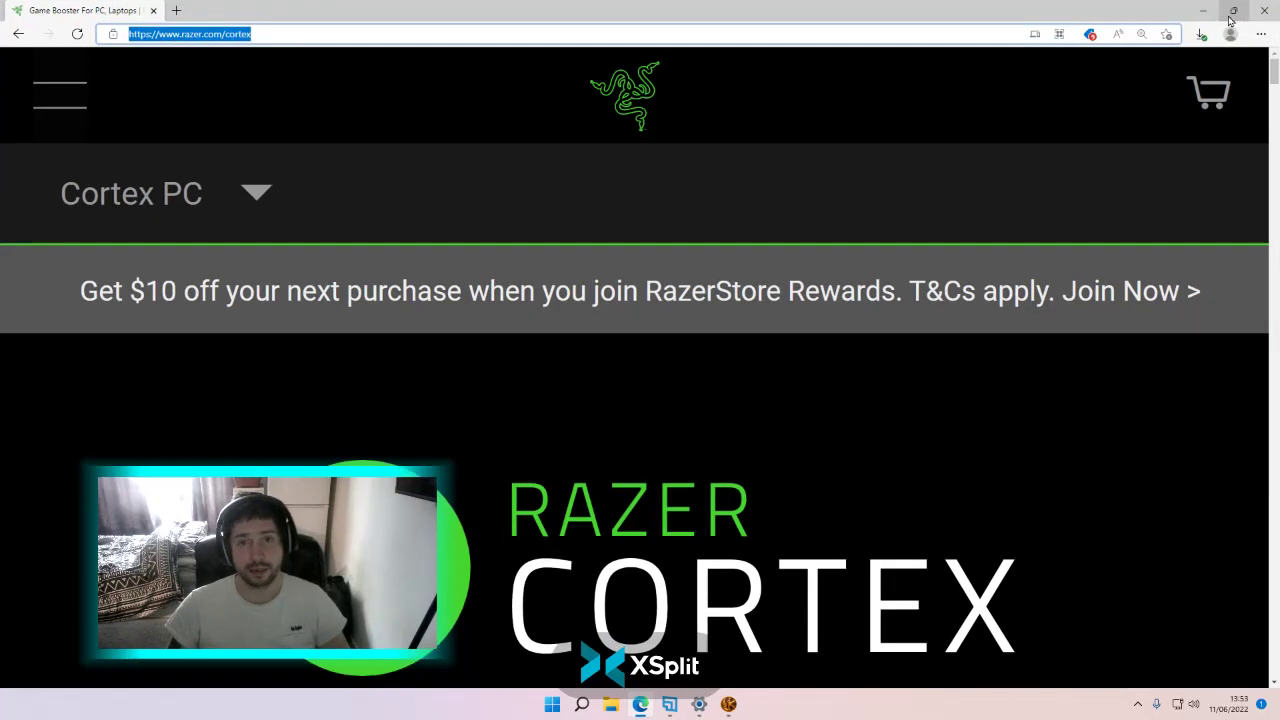
right_click(250, 40)
click(280, 160)
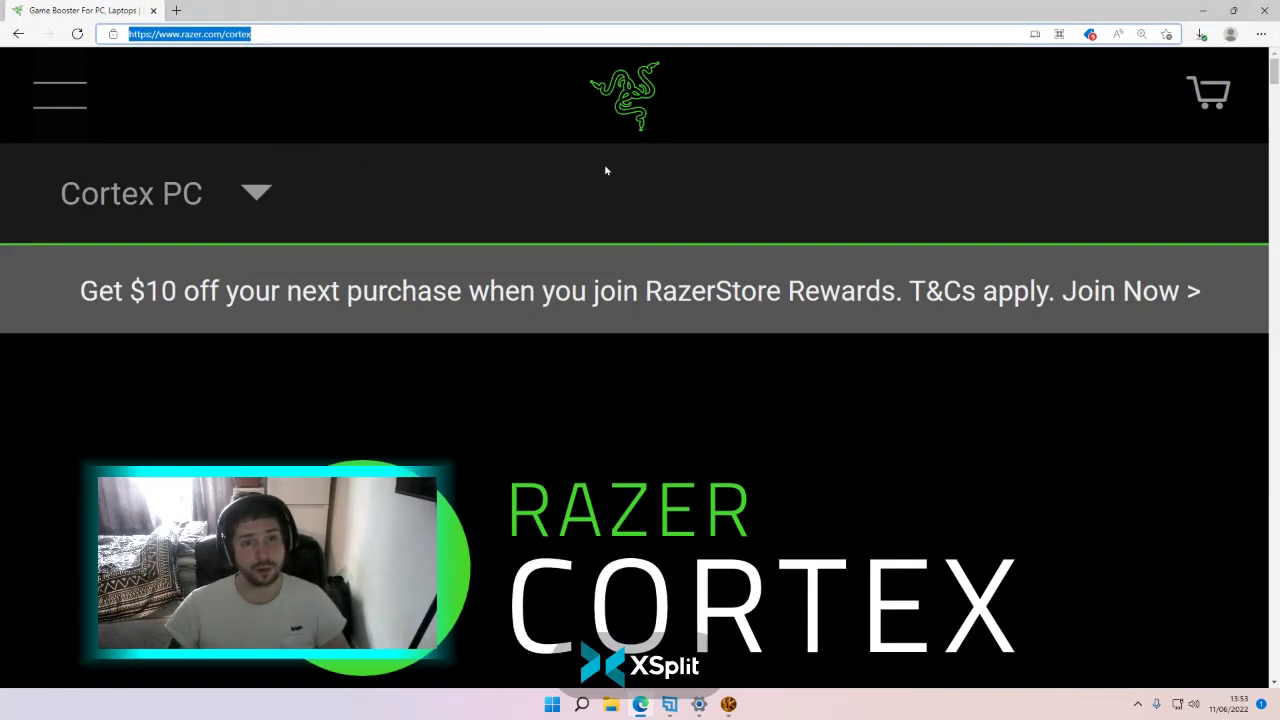
- Reset the page zoom back to 100%
click(1261, 34)
click(1183, 147)
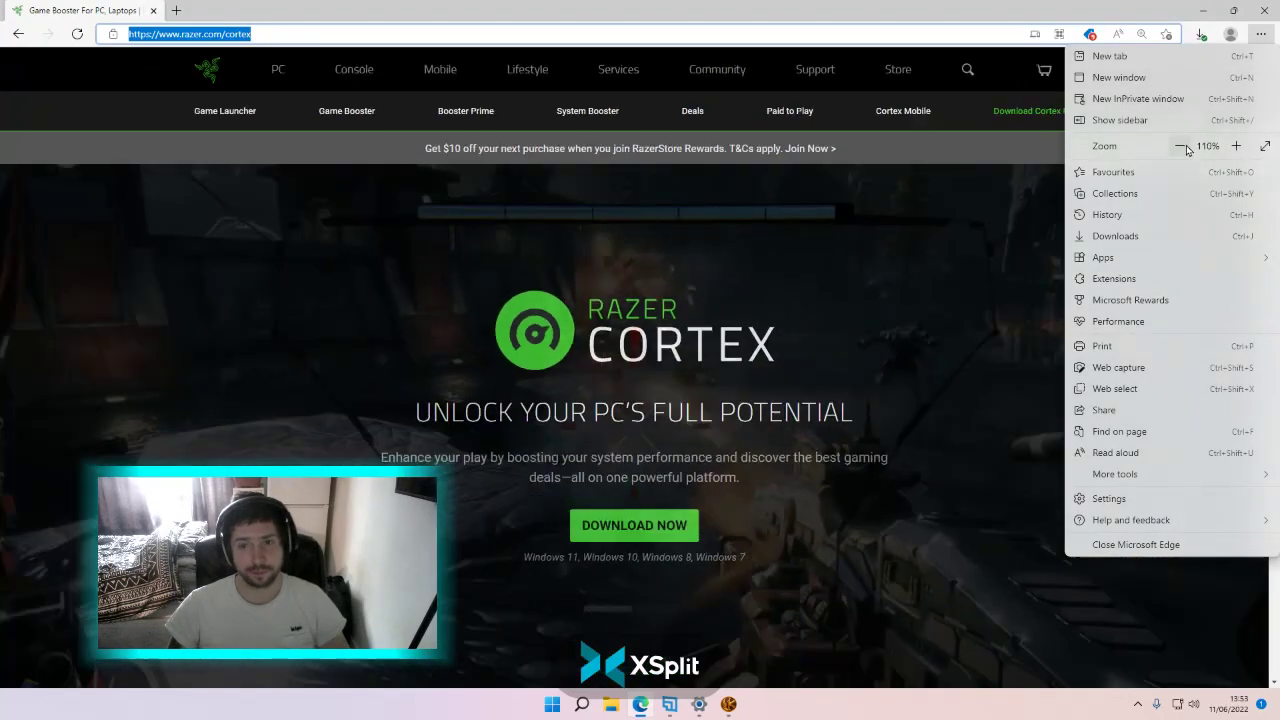
click(1182, 147)
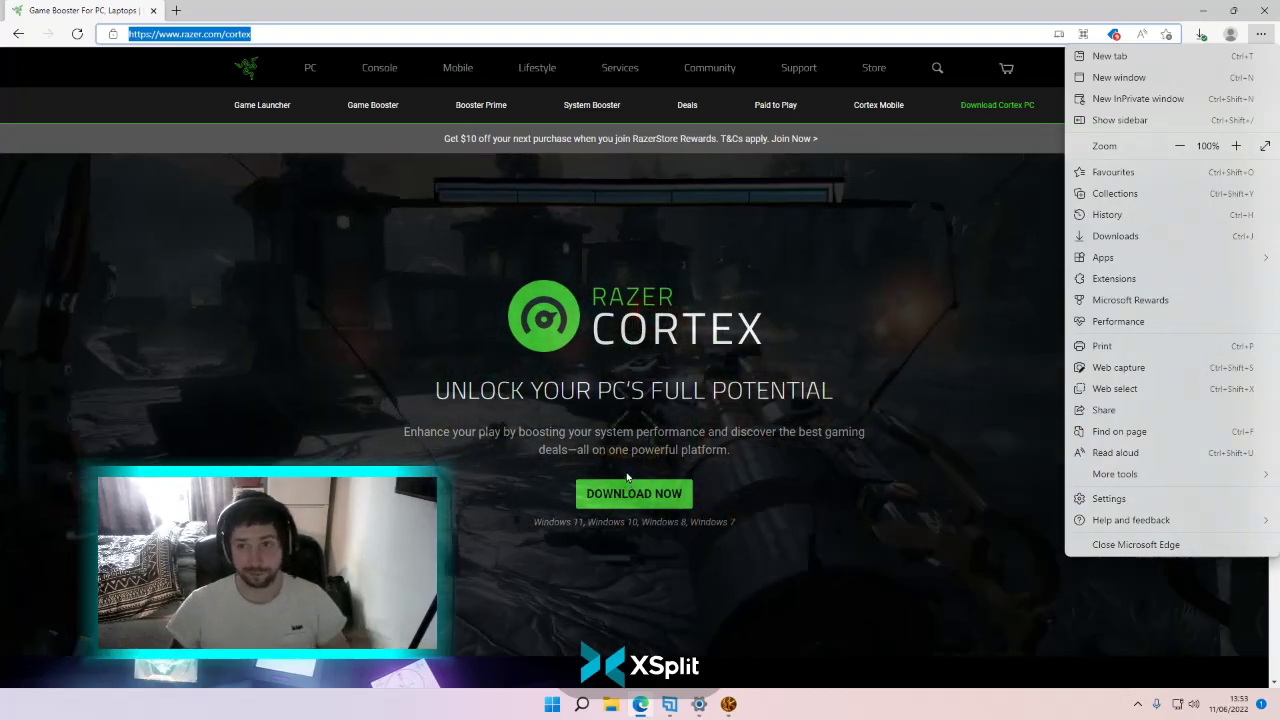
click(816, 122)
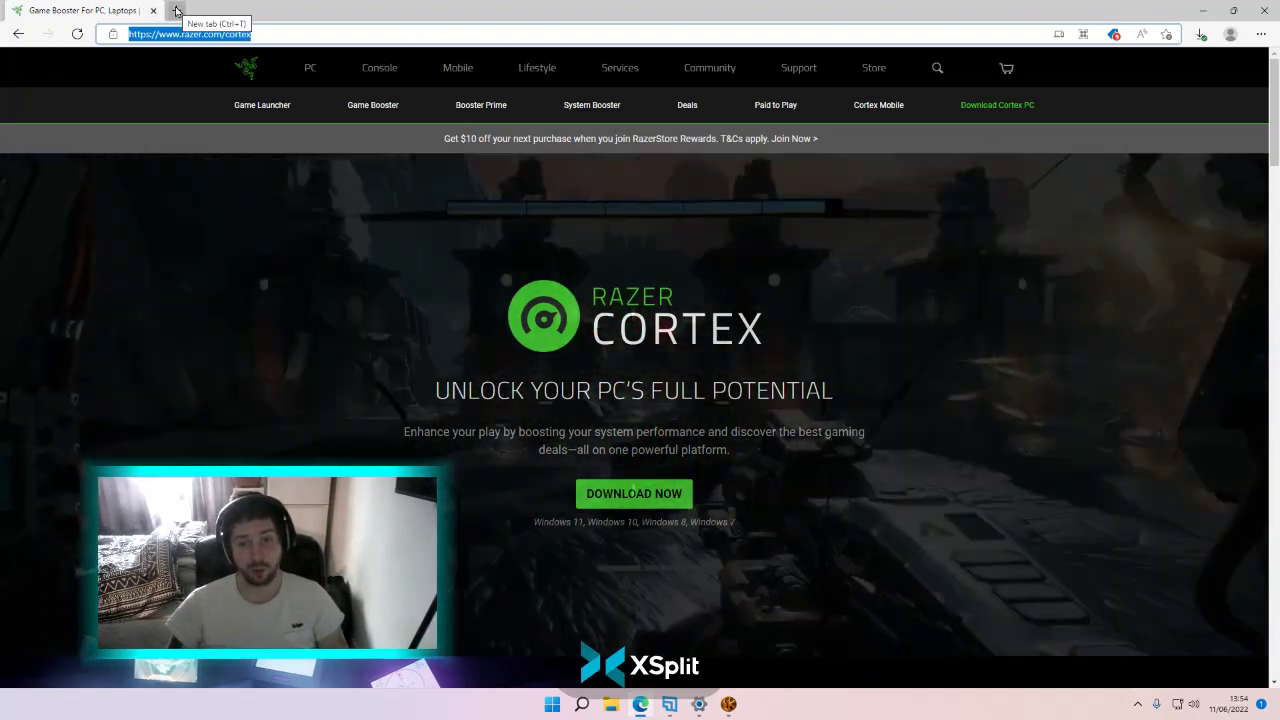
- In a new tab, search for 'youtube' and open the YouTube site
click(176, 11)
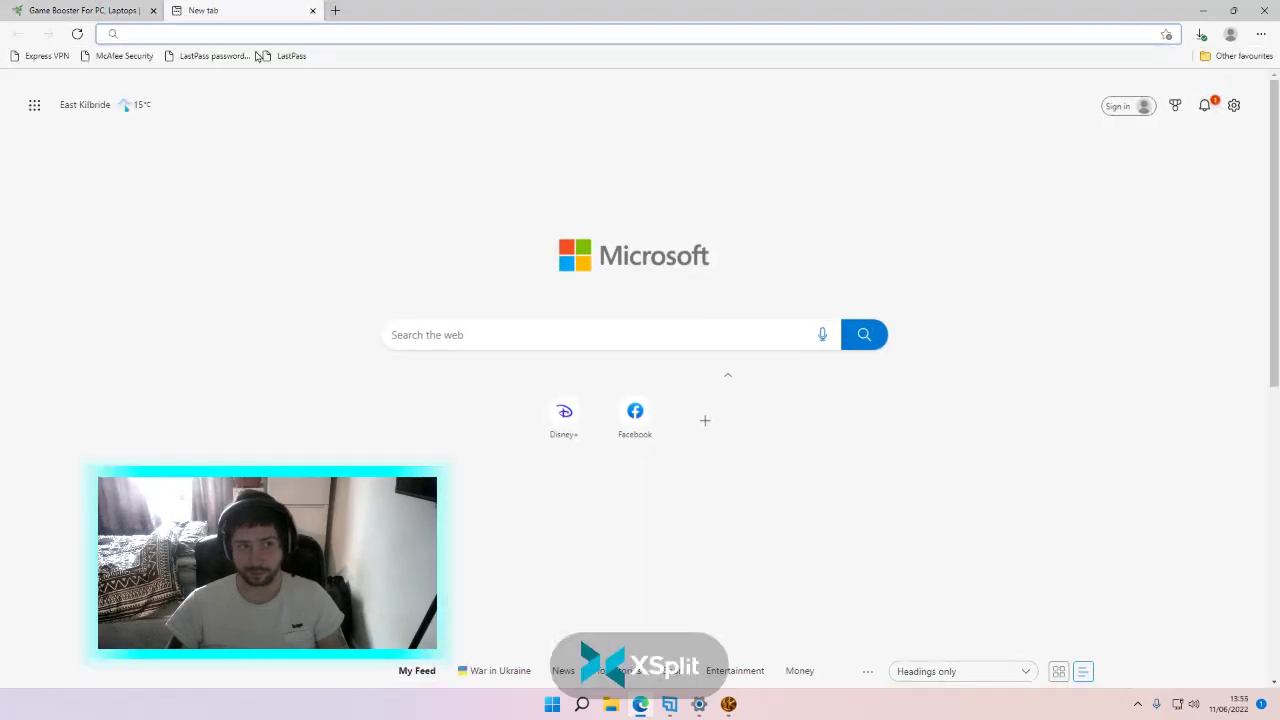
key(ctrl+v)
key(ctrl+a)
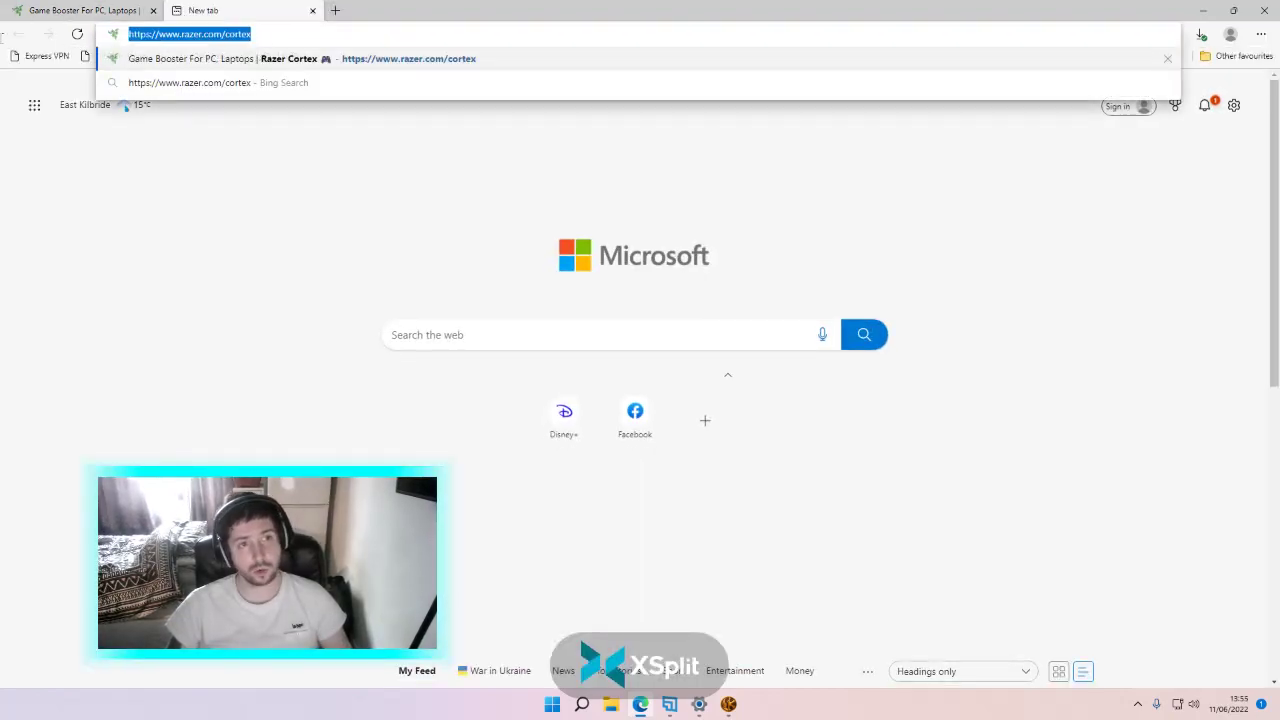
key(BackSpace)
text(youtube)
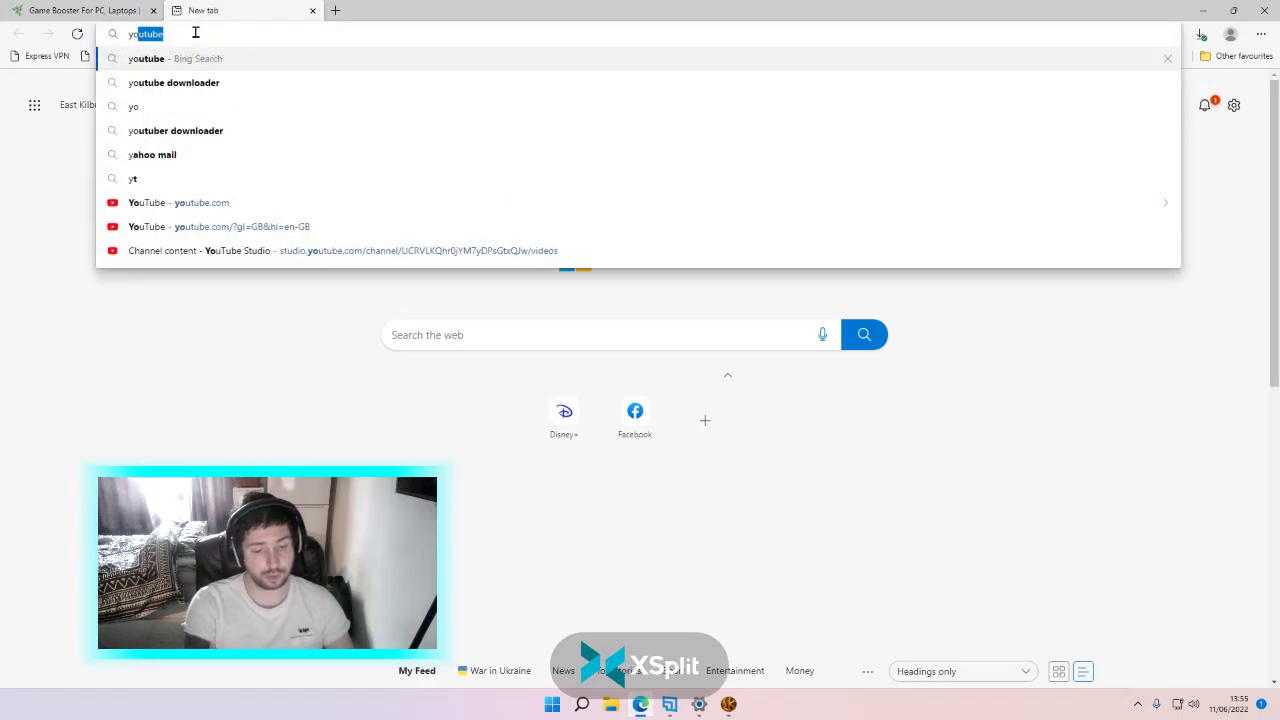
key(Return)
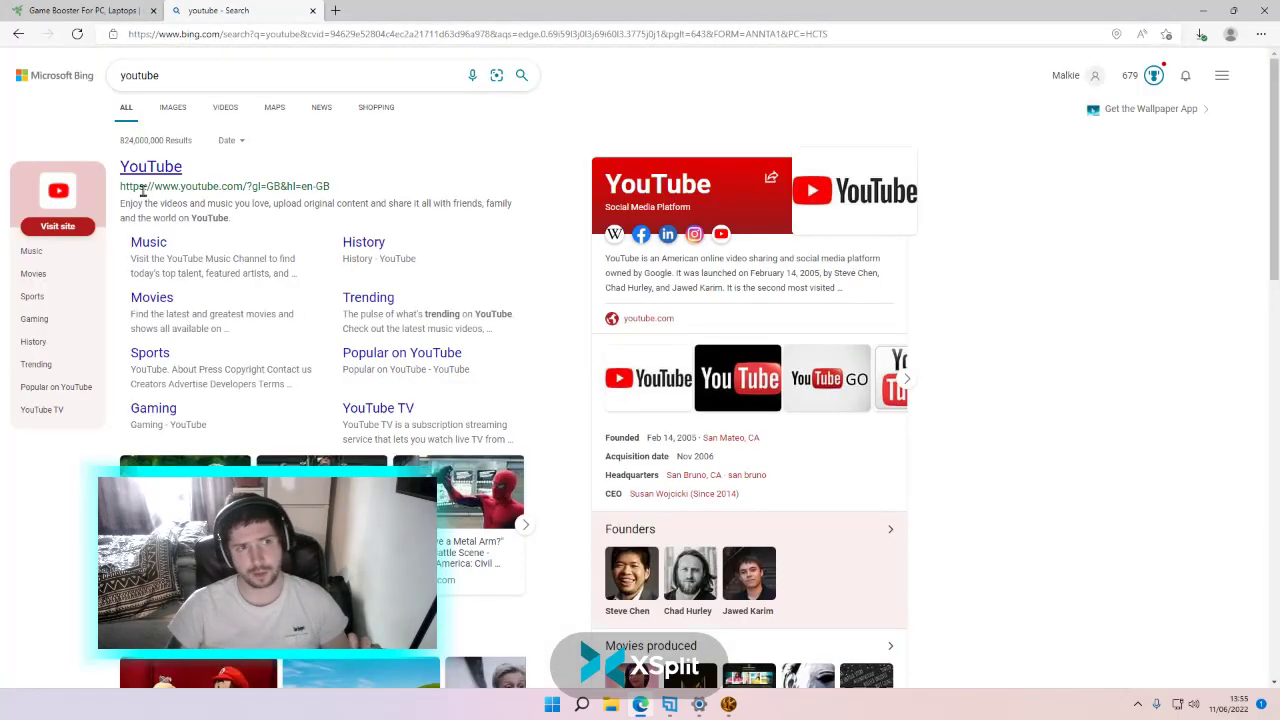
click(150, 166)
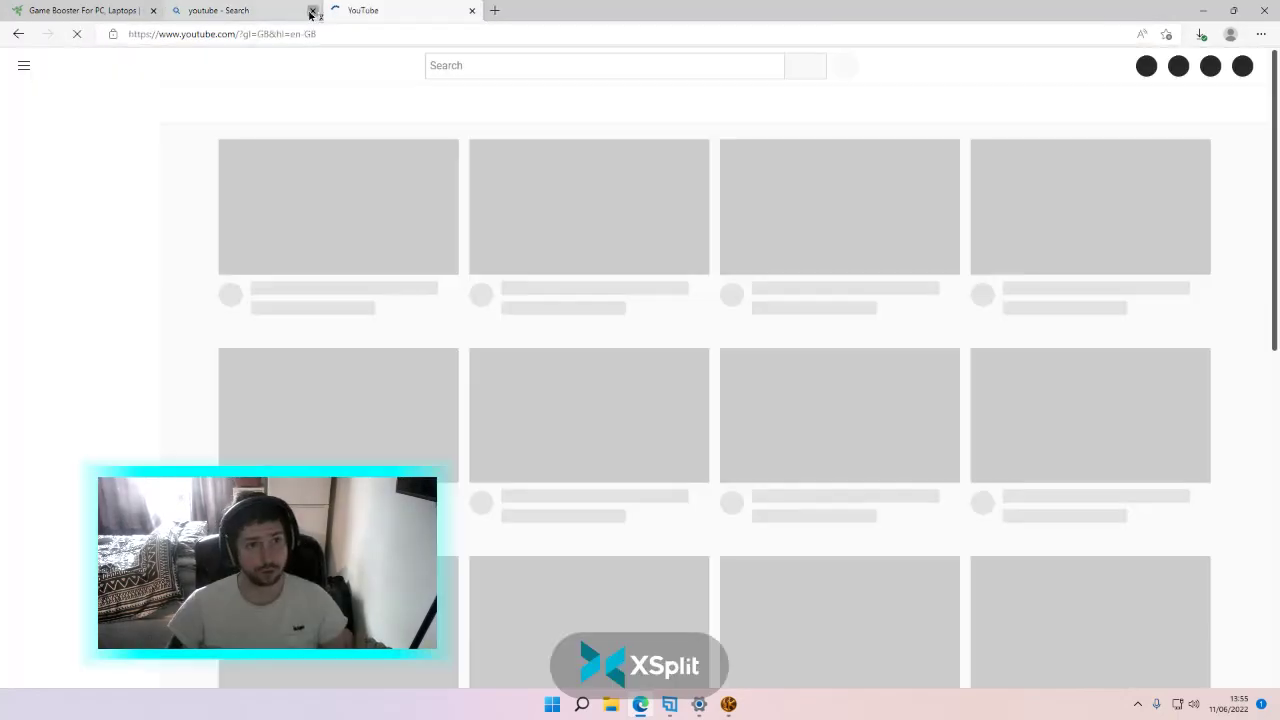
- Close the search tab and play the Ruin Gaming SWTOR lag fix video from watch history
click(312, 10)
click(461, 65)
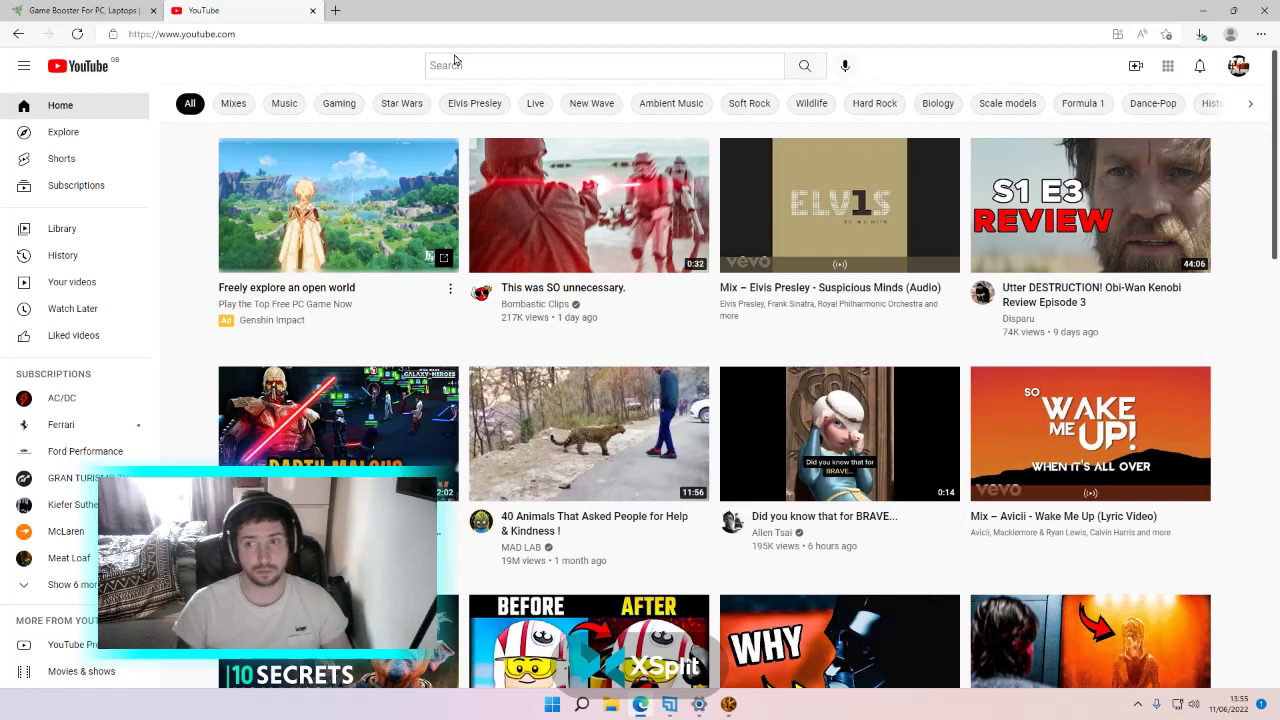
click(70, 255)
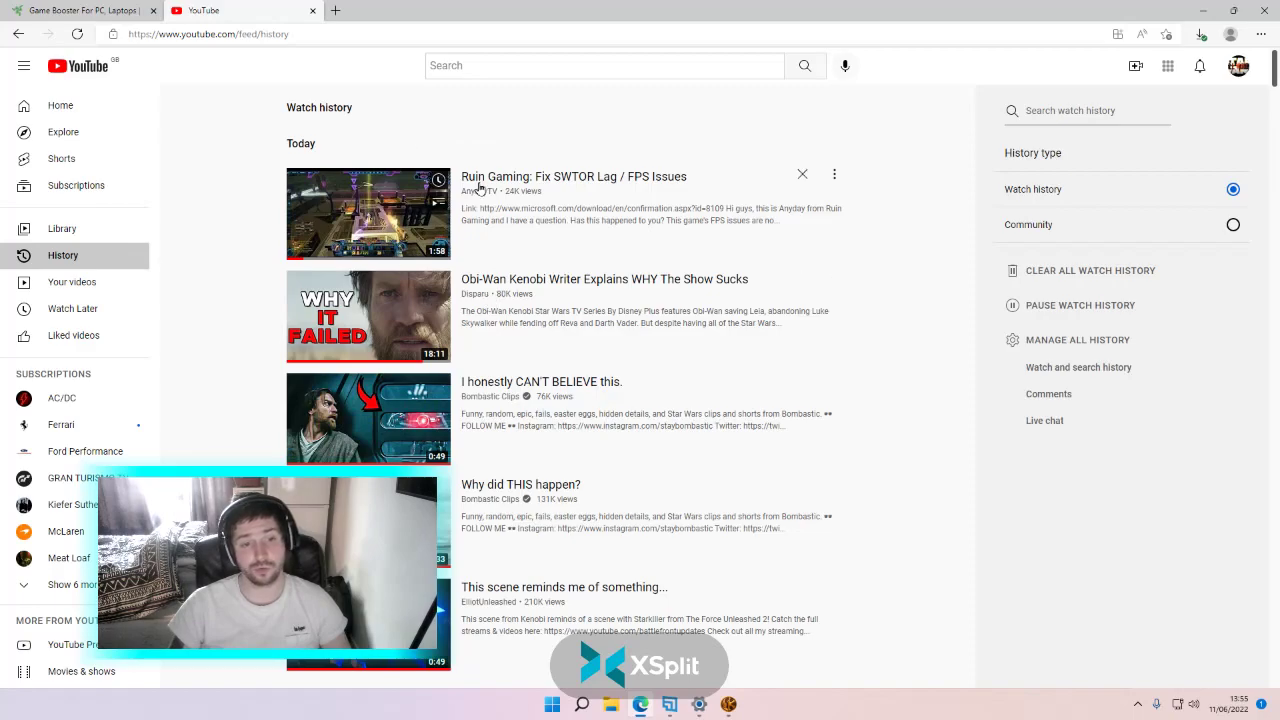
click(564, 189)
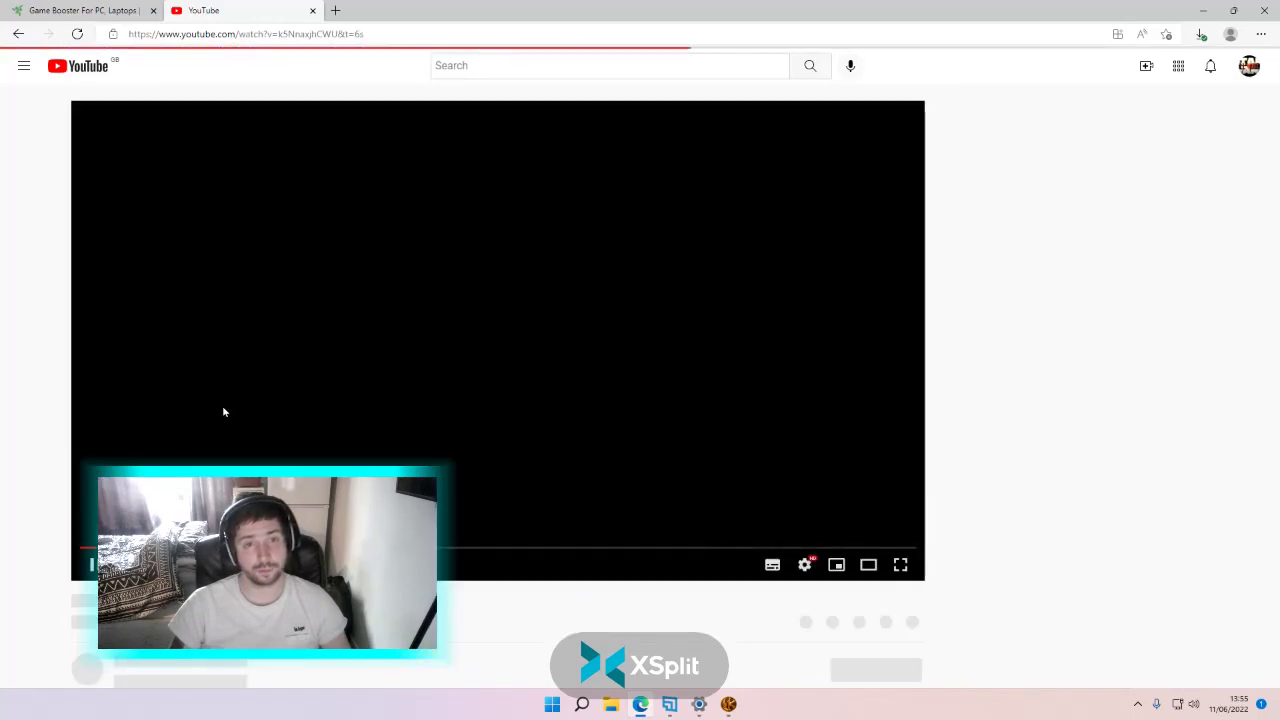
- Follow the Microsoft link in the video description and copy the DirectX download page address
scroll(231, 422, down, 3)
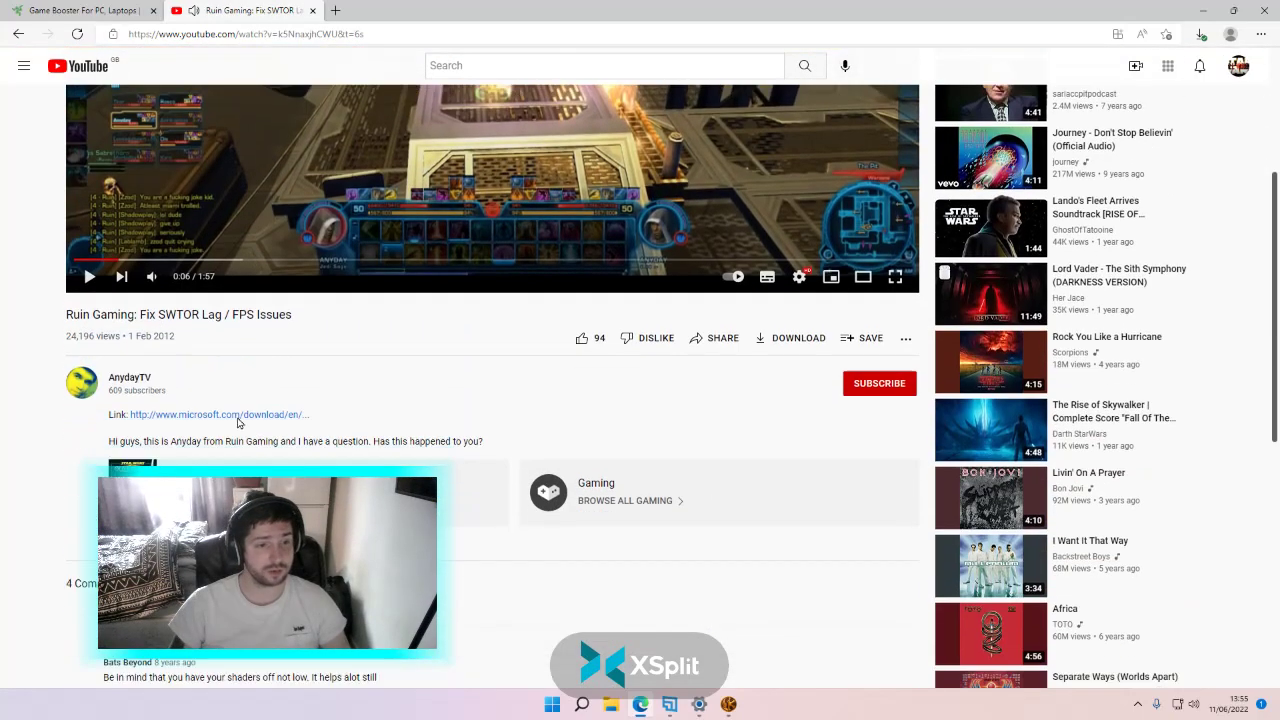
click(231, 422)
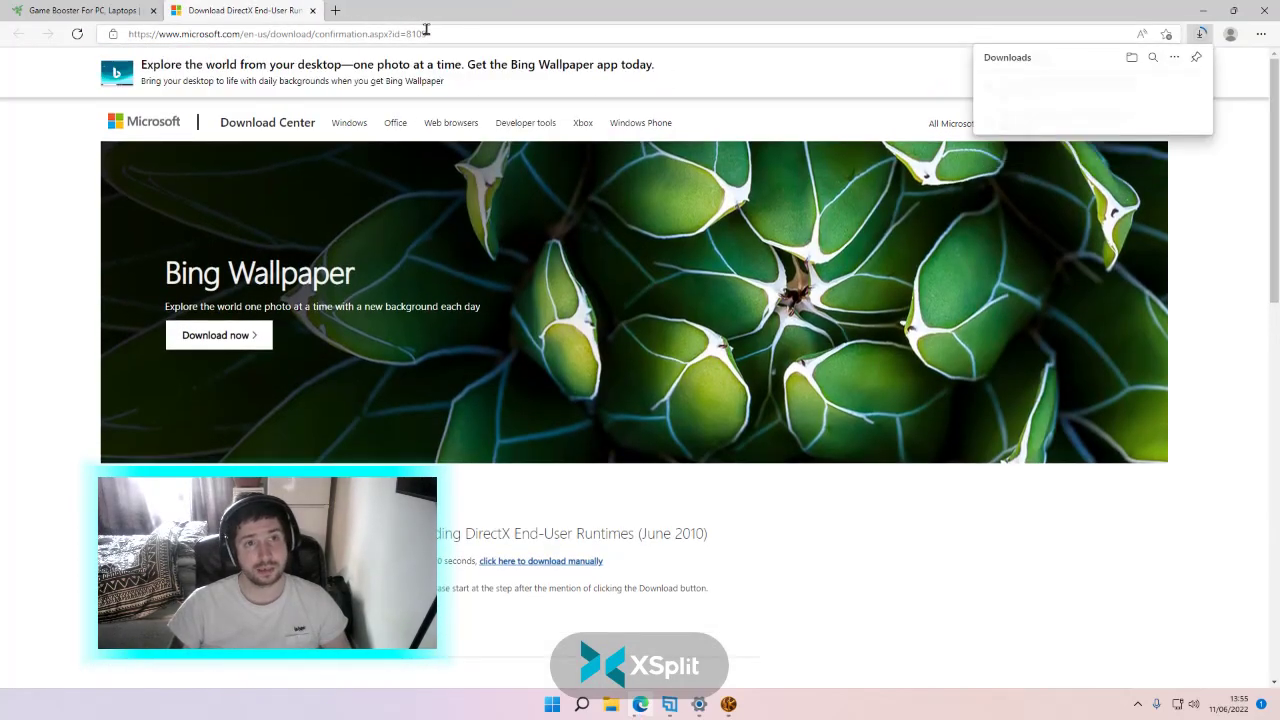
click(383, 33)
right_click(417, 34)
click(450, 158)
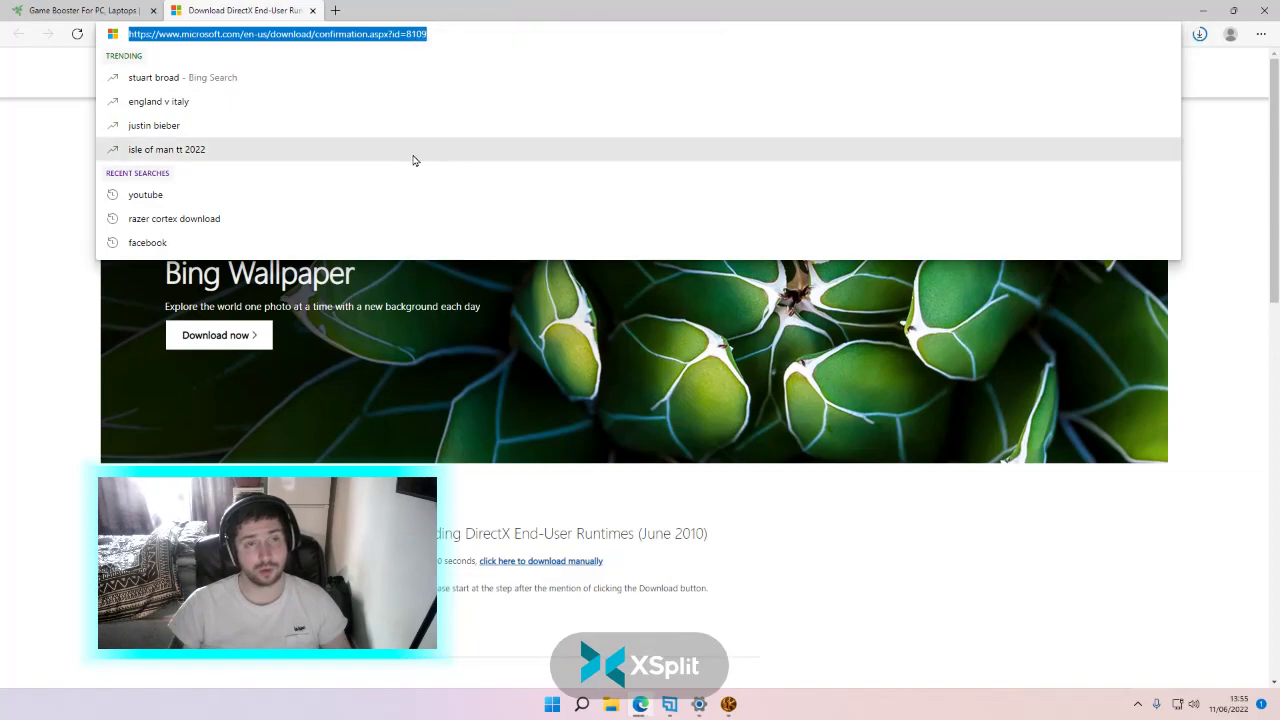
- Minimise Edge and drag the directx folder to the centre of the desktop
click(152, 8)
click(250, 10)
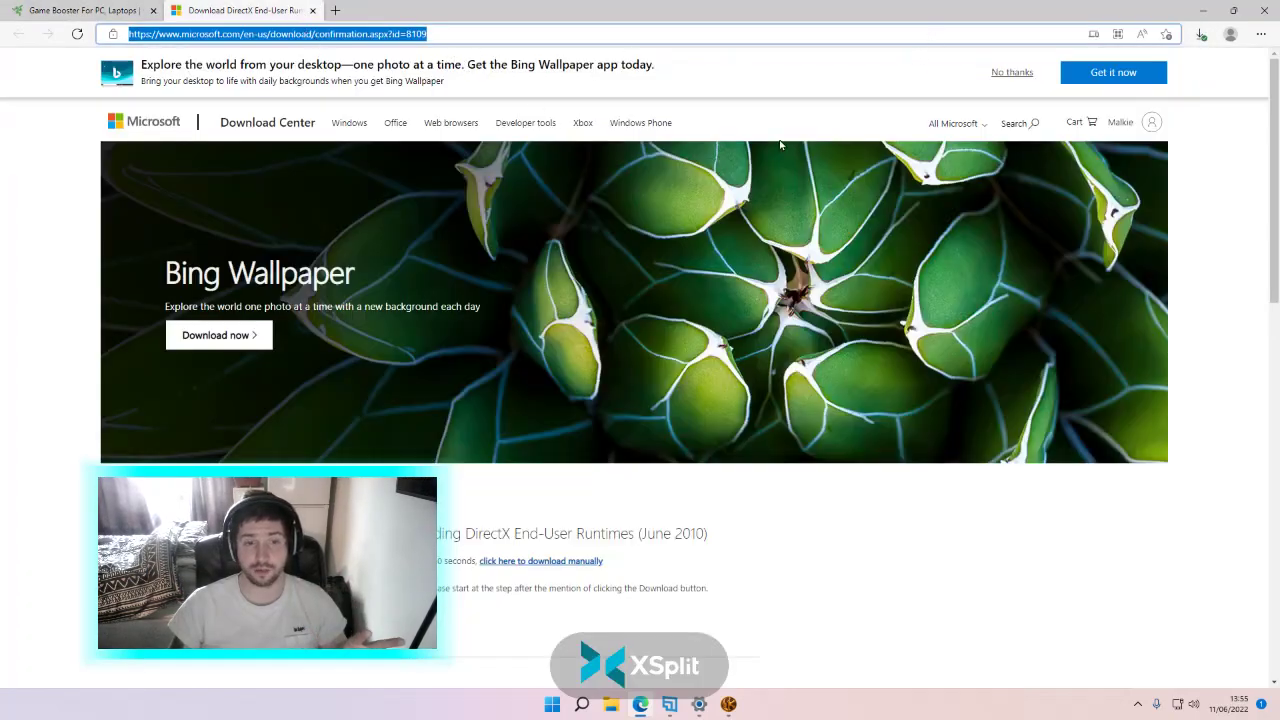
scroll(517, 437, down, 1)
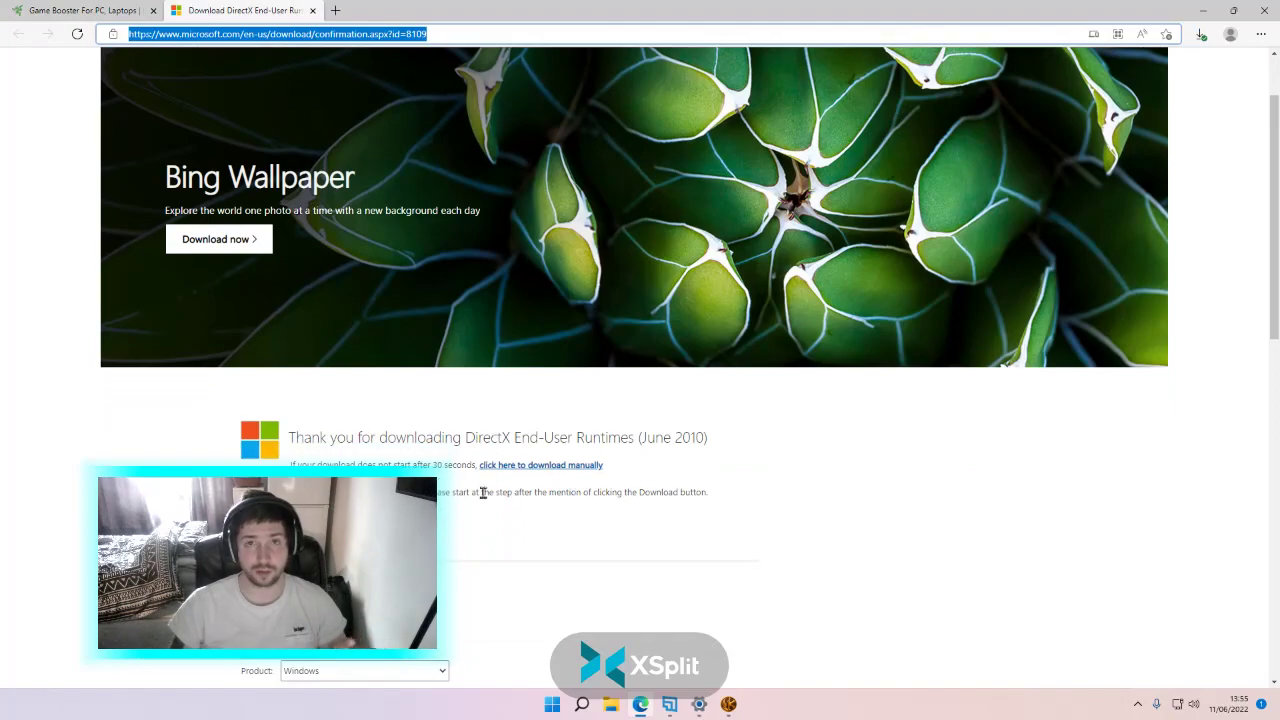
click(1203, 10)
drag(734, 22, 582, 222)
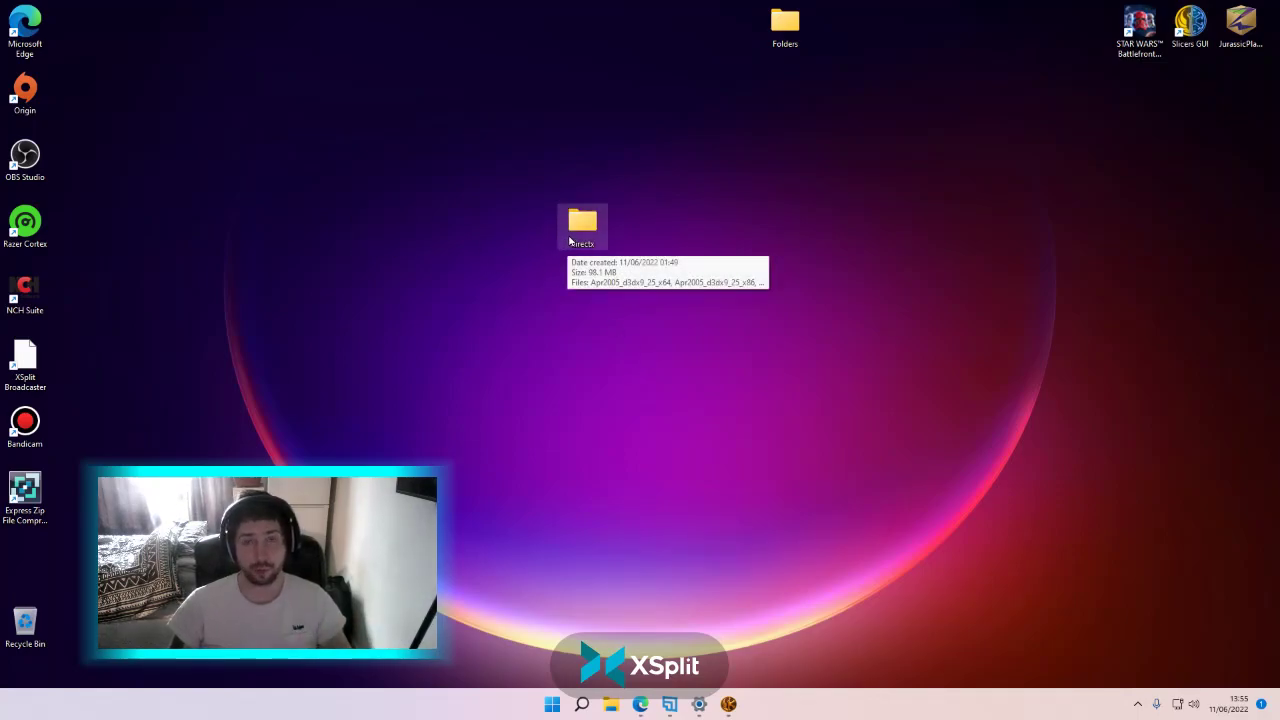
double_click(580, 225)
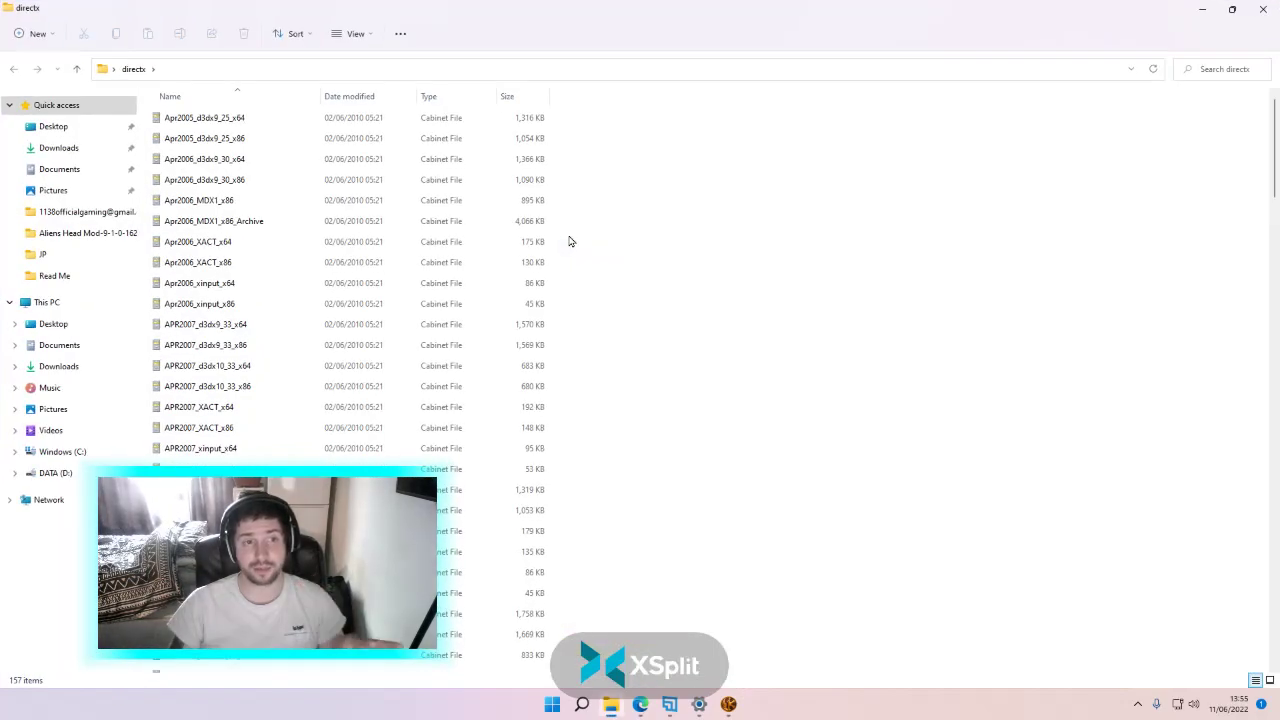
mouse_move(1277, 140)
mouse_down()
mouse_move(1273, 600)
mouse_move(1274, 130)
mouse_up()
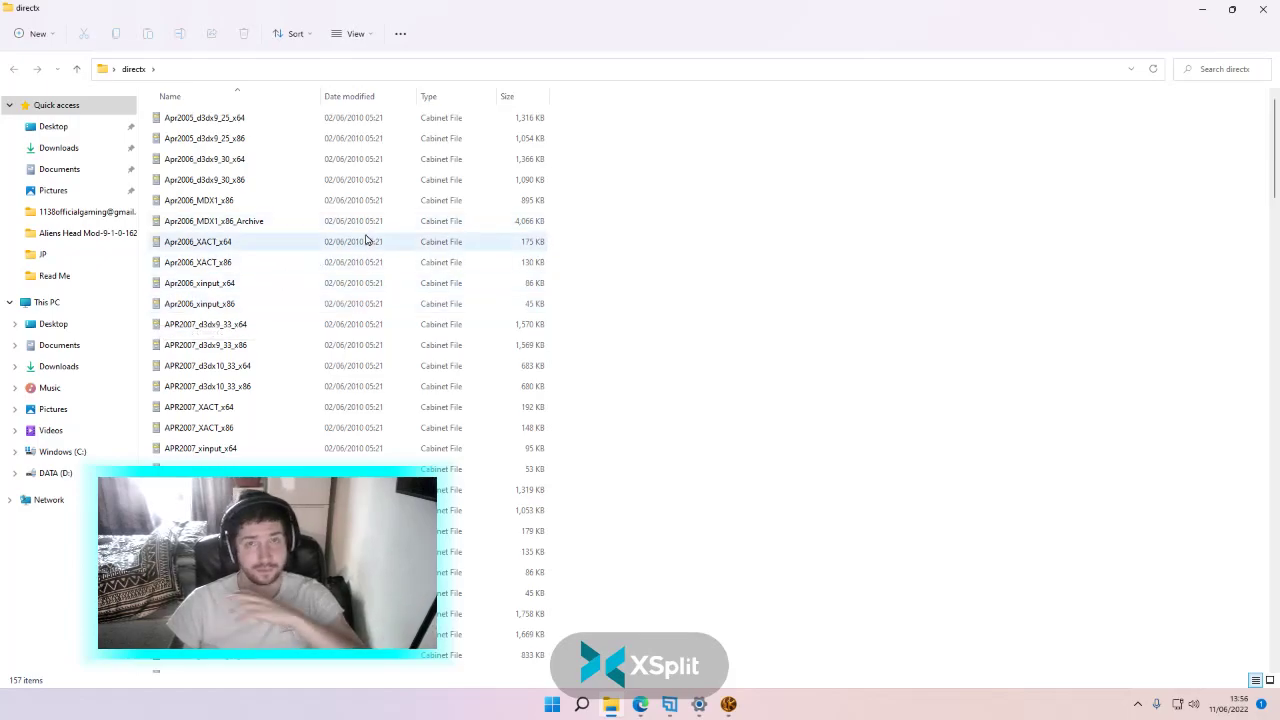
click(1266, 8)
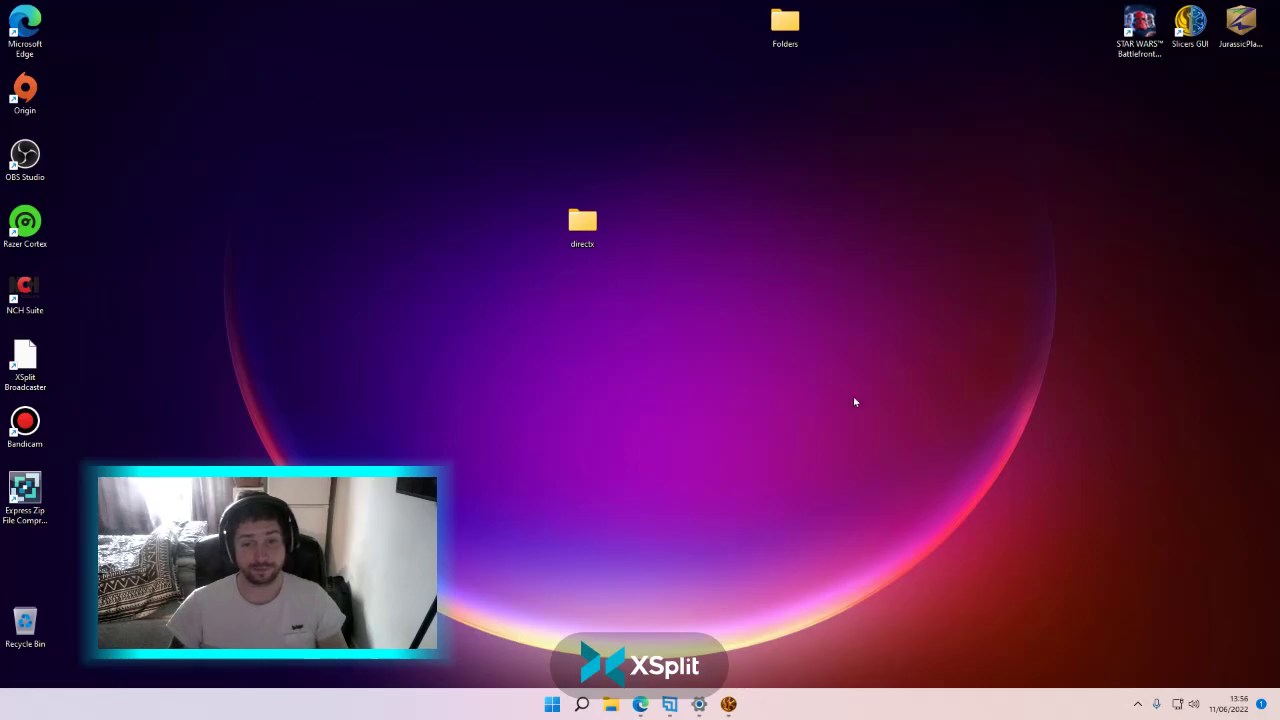
- Restore Edge, close the DirectX download tab, and exit the browser with Alt+F4
click(640, 704)
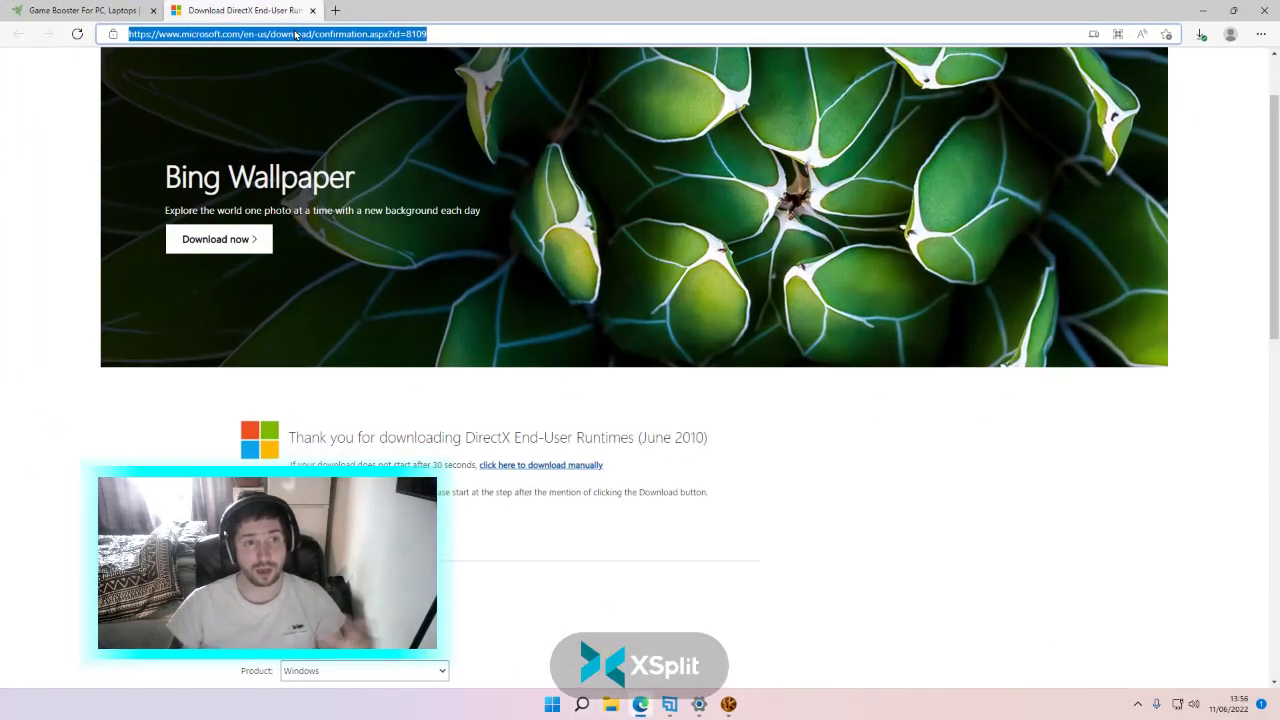
click(113, 12)
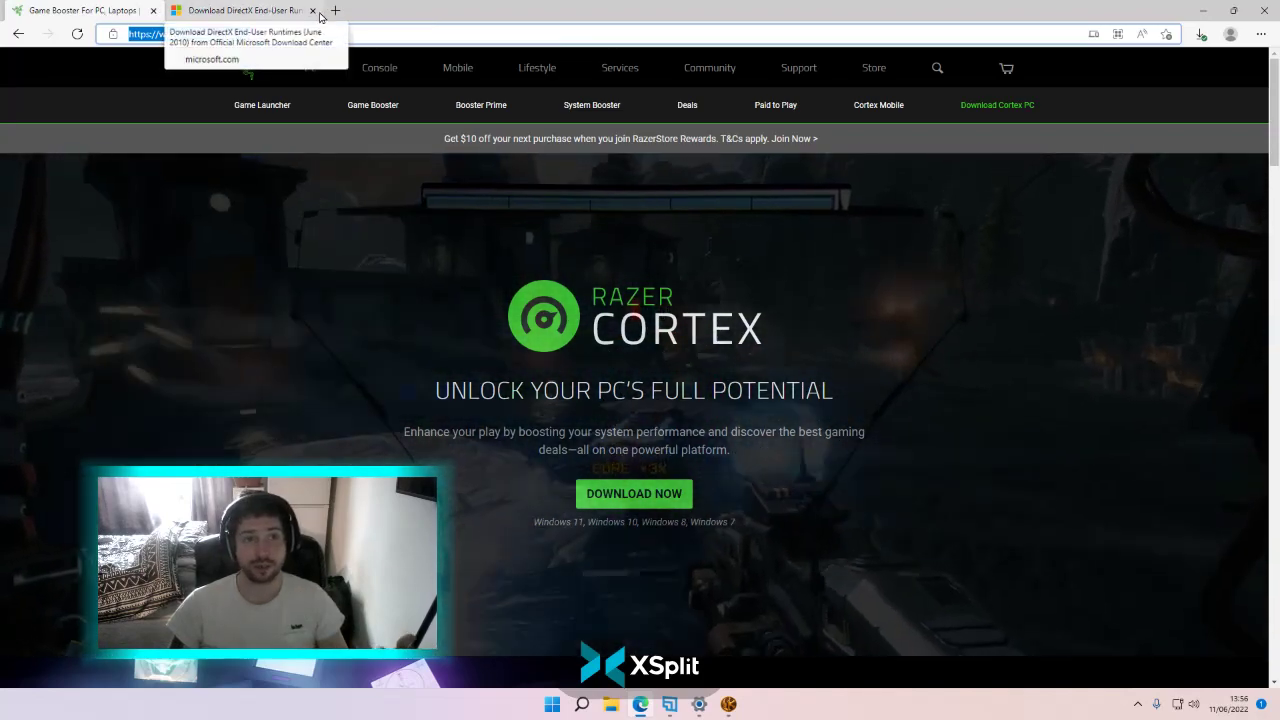
click(313, 11)
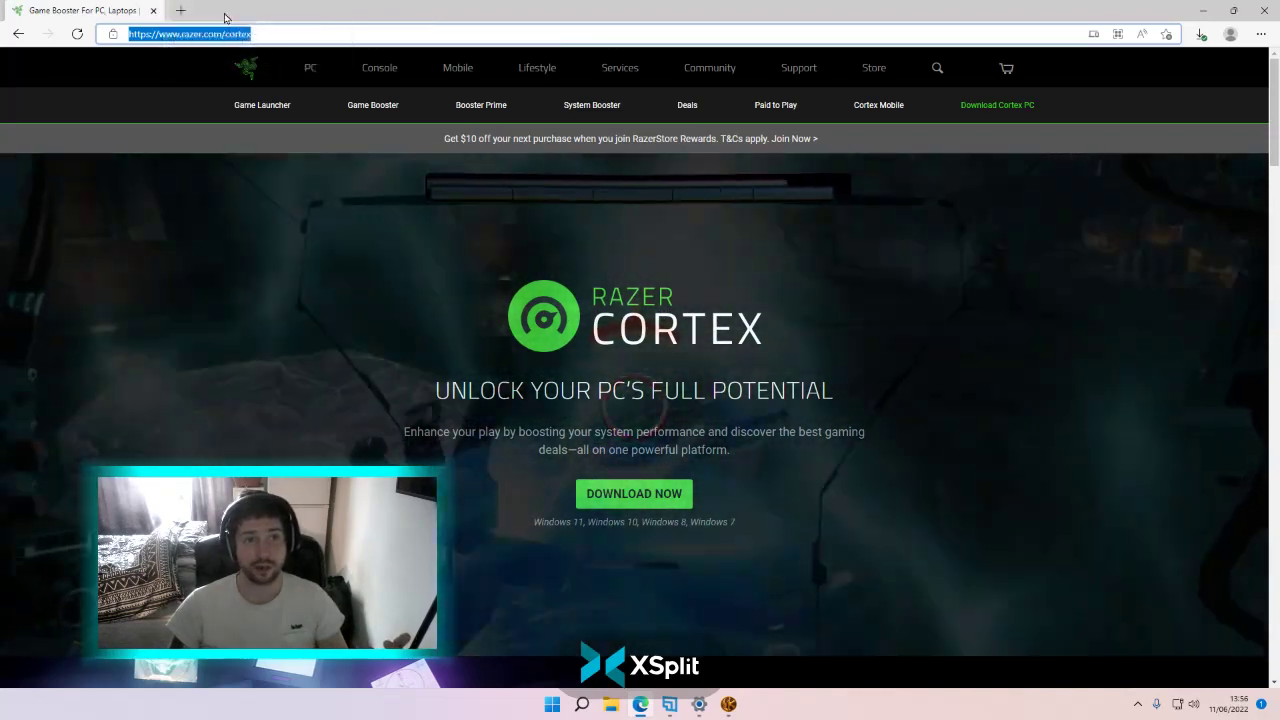
key(alt+F4)
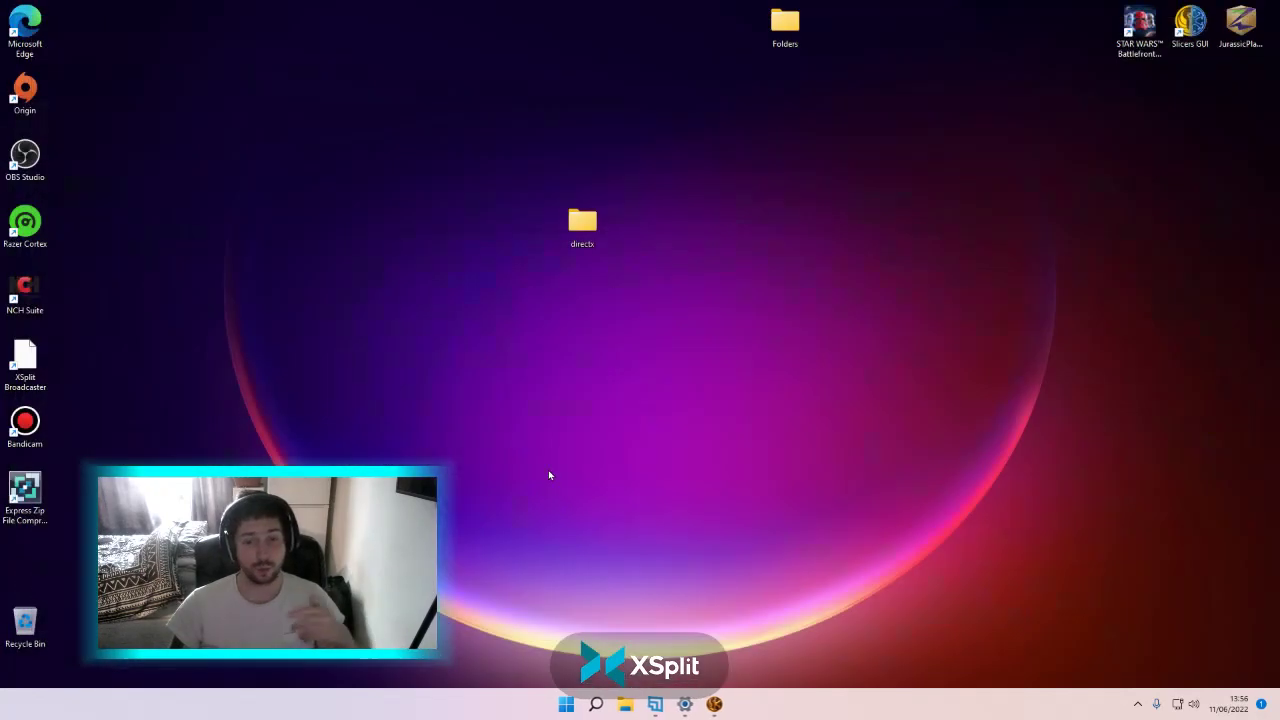
- Launch Razer Cortex, show games as enlarged grid thumbnails, dismiss the RAID ad, and go to System Clean
double_click(5, 225)
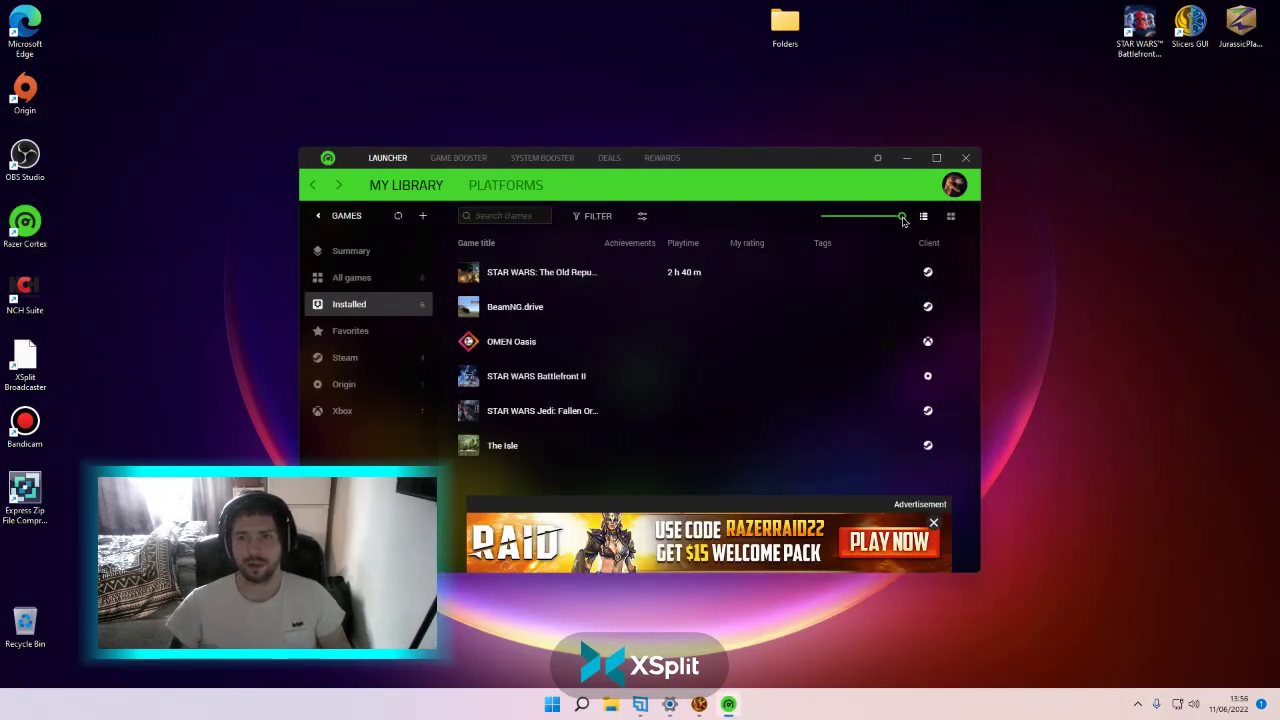
drag(903, 216, 858, 218)
click(950, 216)
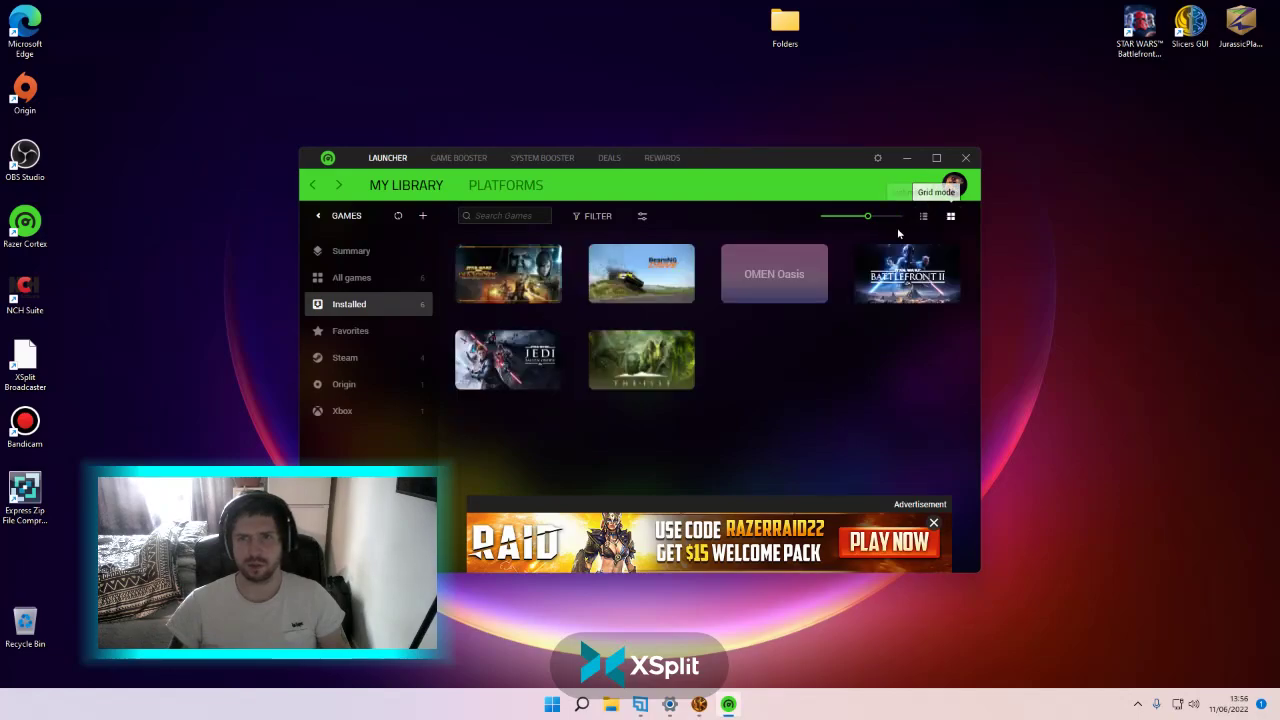
drag(861, 217, 877, 218)
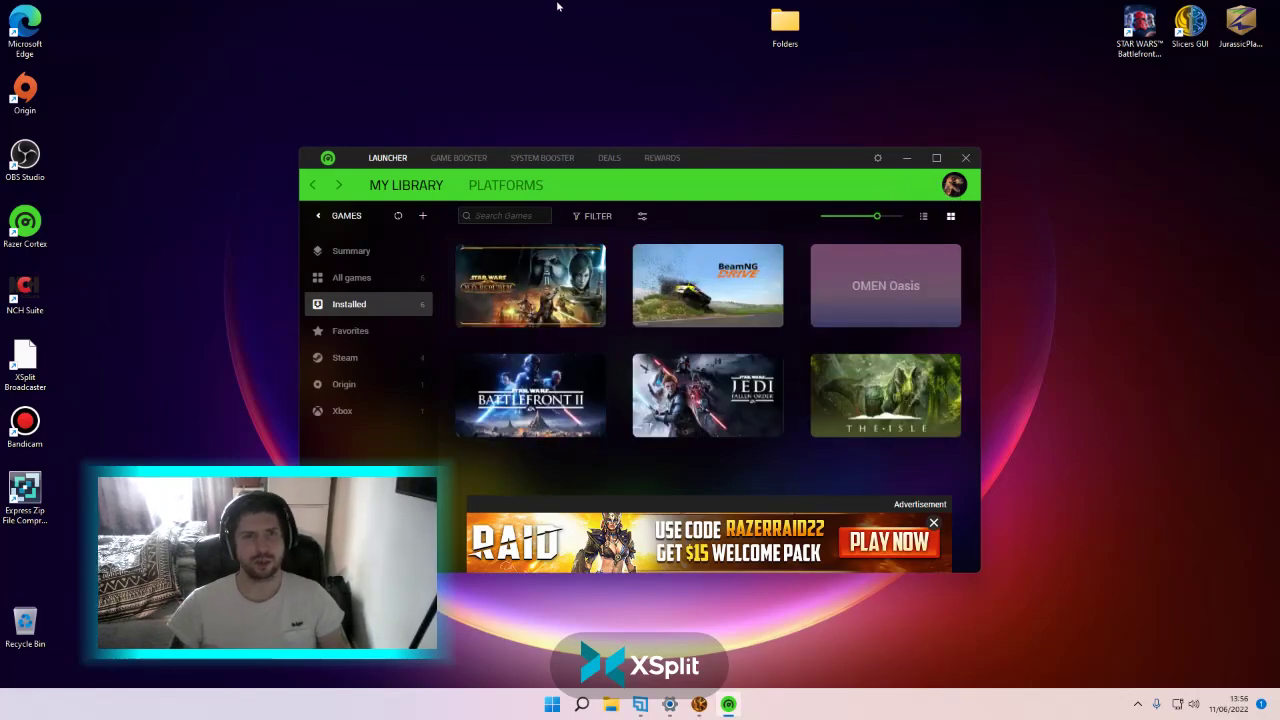
click(934, 522)
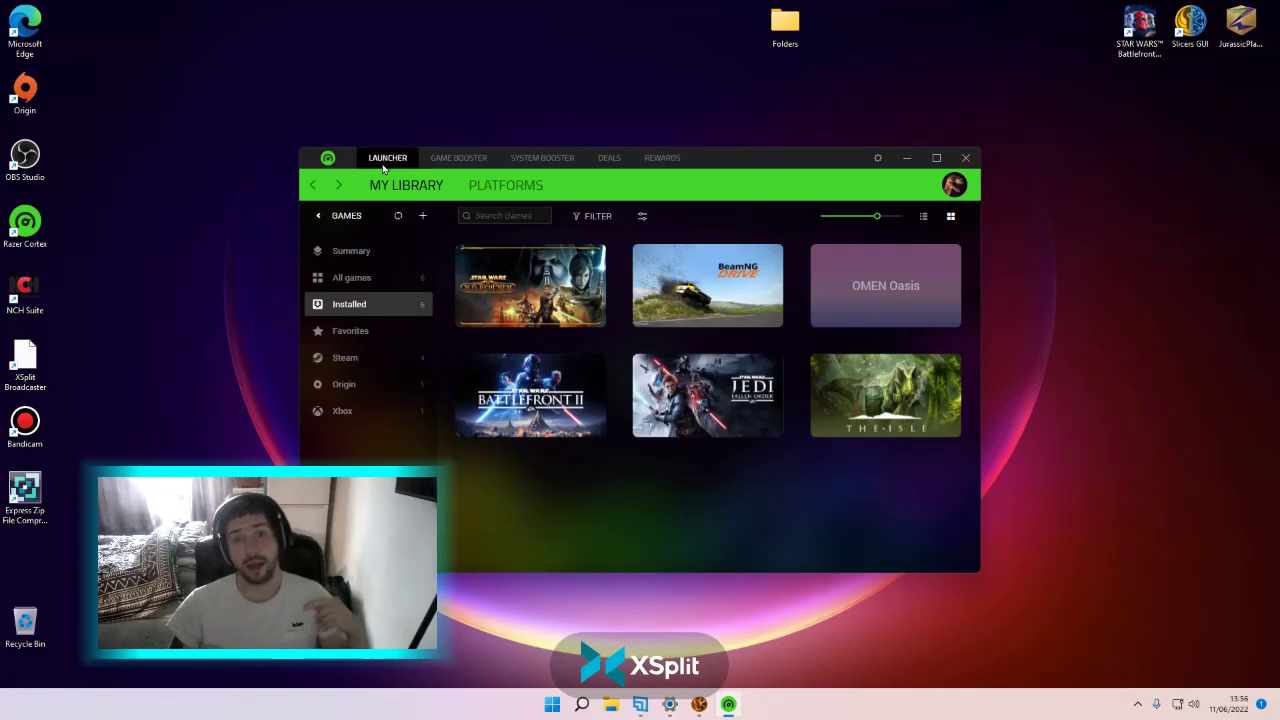
click(521, 166)
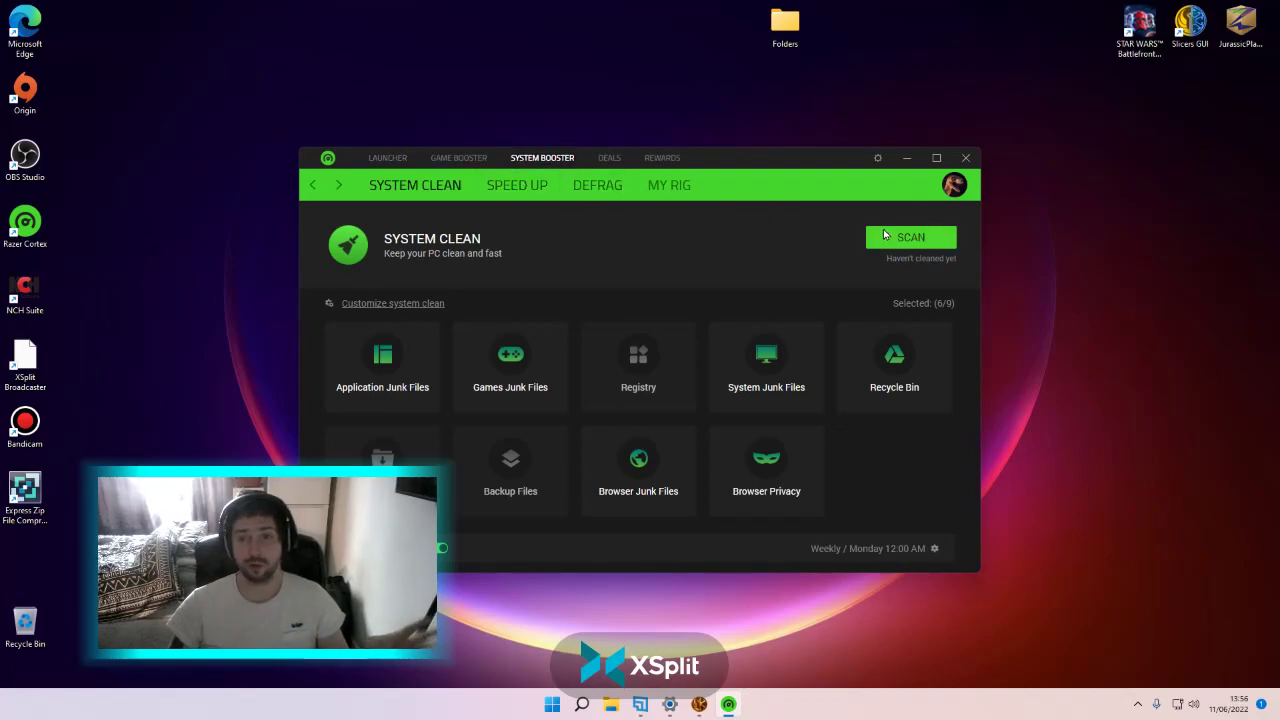
- Review Speed Up's 63 optimizable items, then return to the Launcher's My Library
click(497, 184)
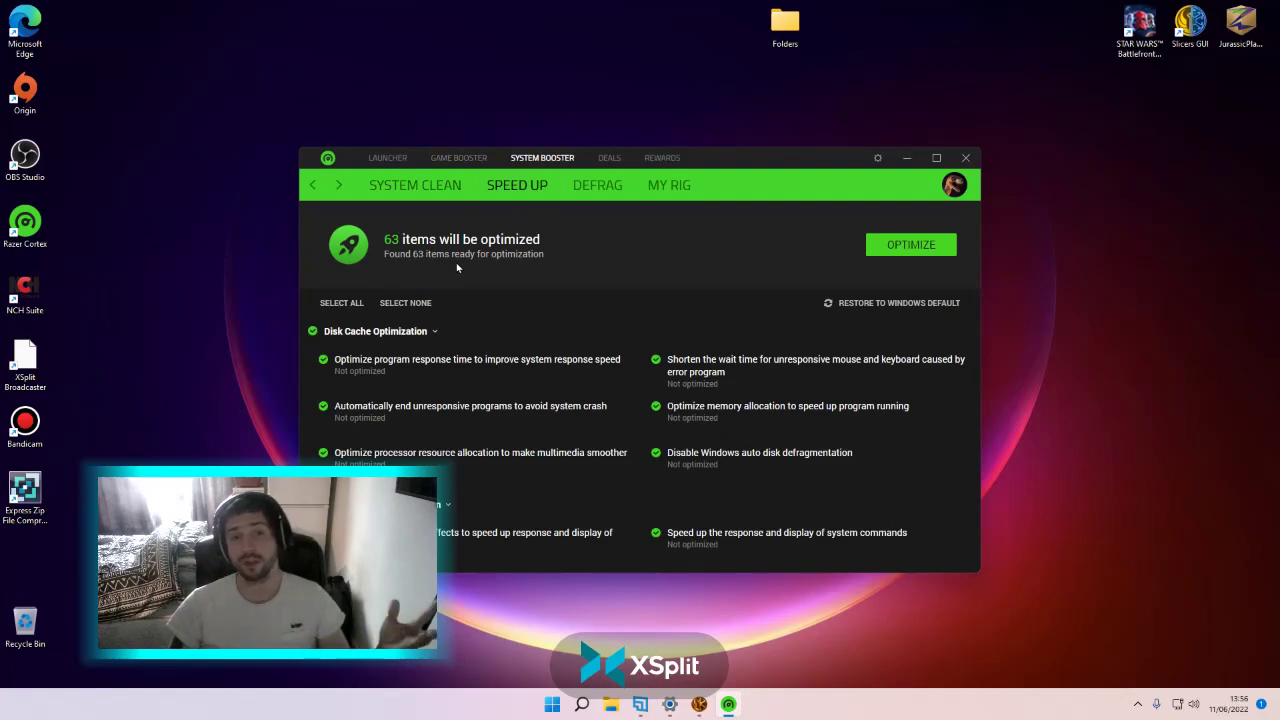
click(387, 160)
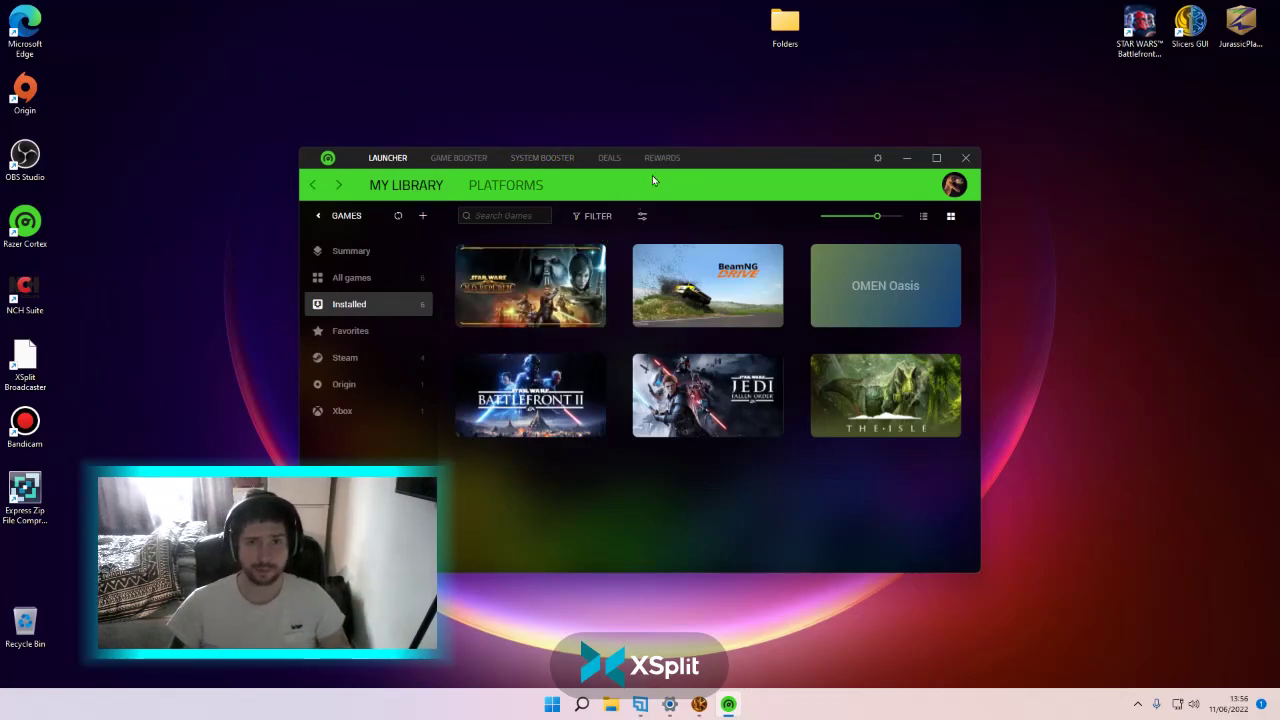
- Move the Cortex window higher and close the already-running SWTOR launcher from the taskbar
drag(703, 162, 787, 119)
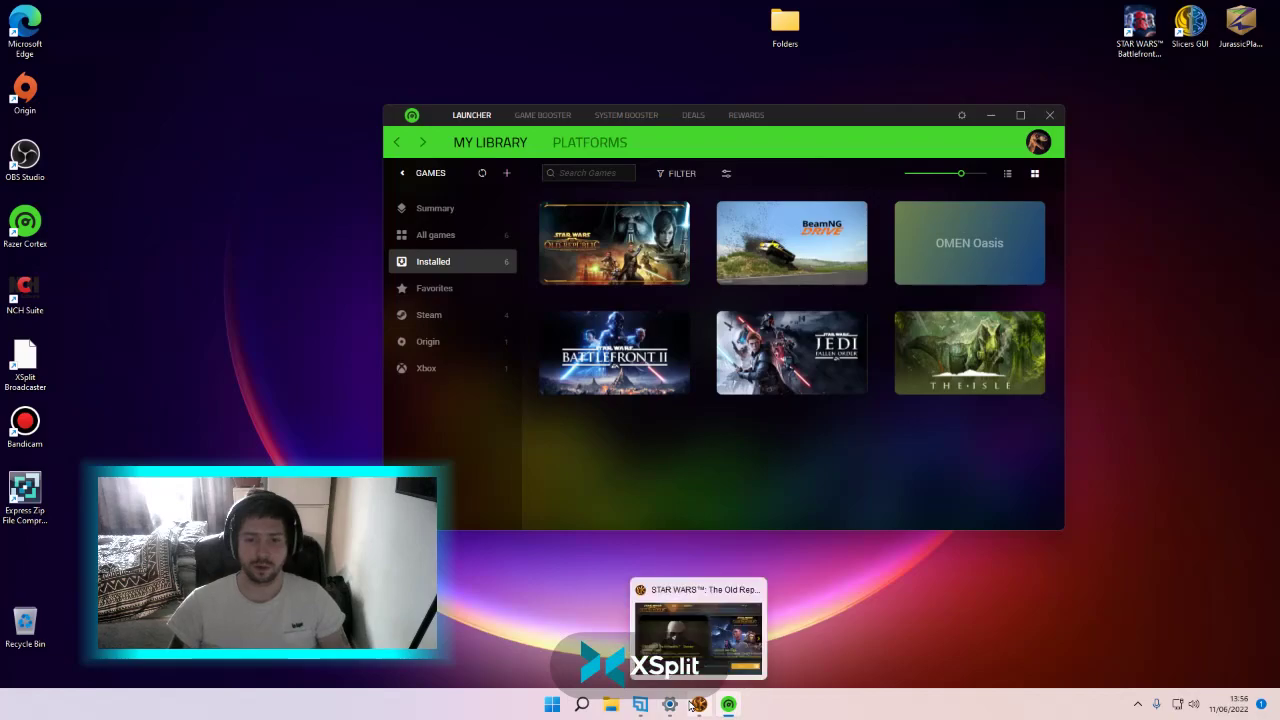
right_click(692, 705)
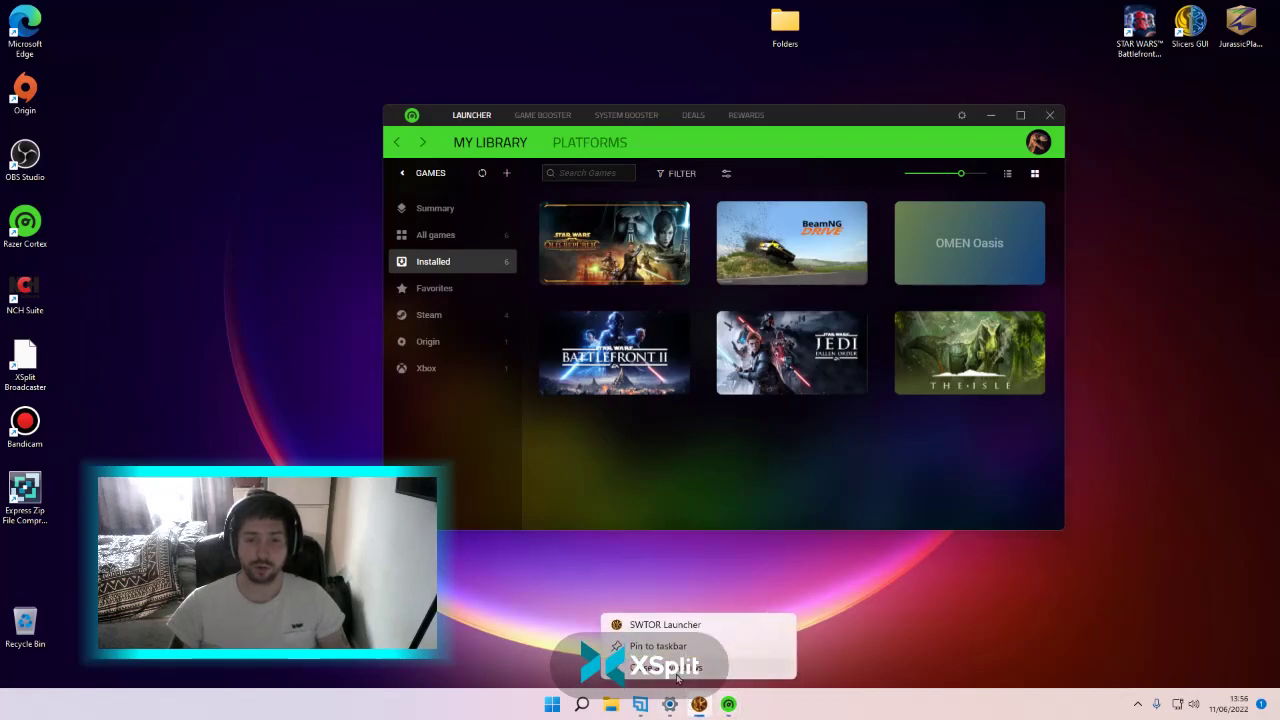
click(665, 668)
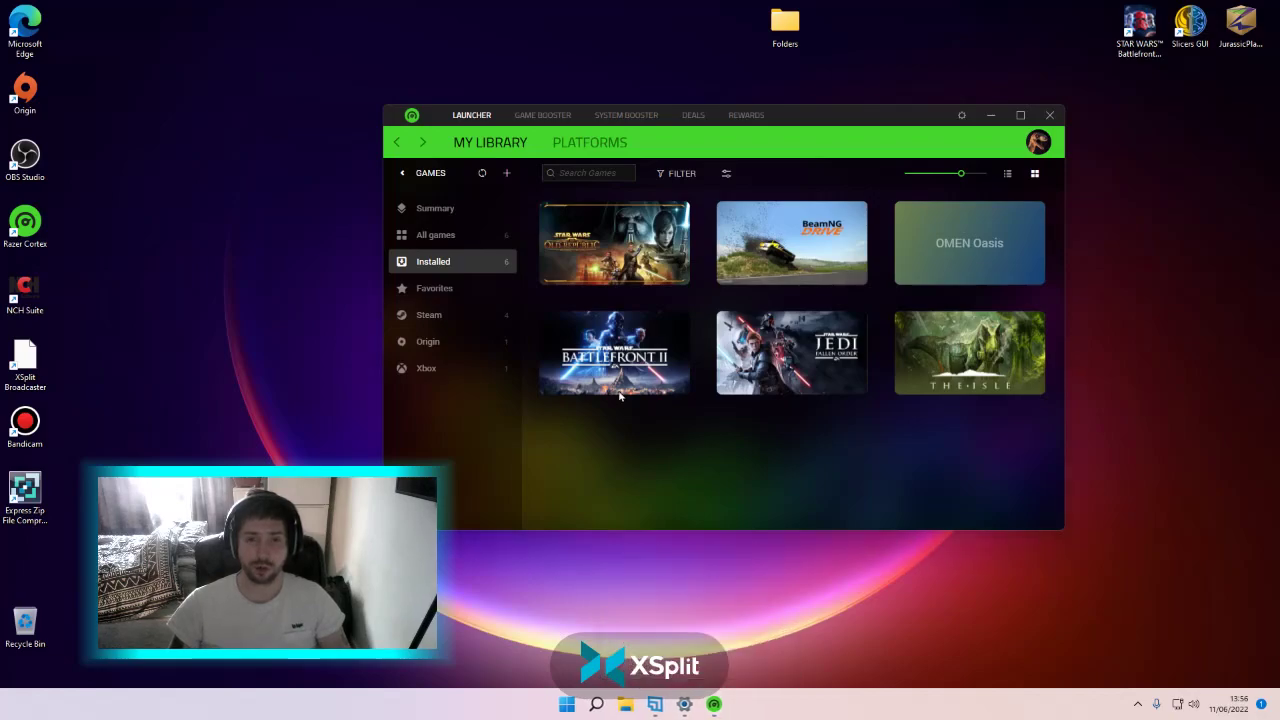
- Open the Star Wars: The Old Republic page in Cortex and start the game with boosting
click(645, 262)
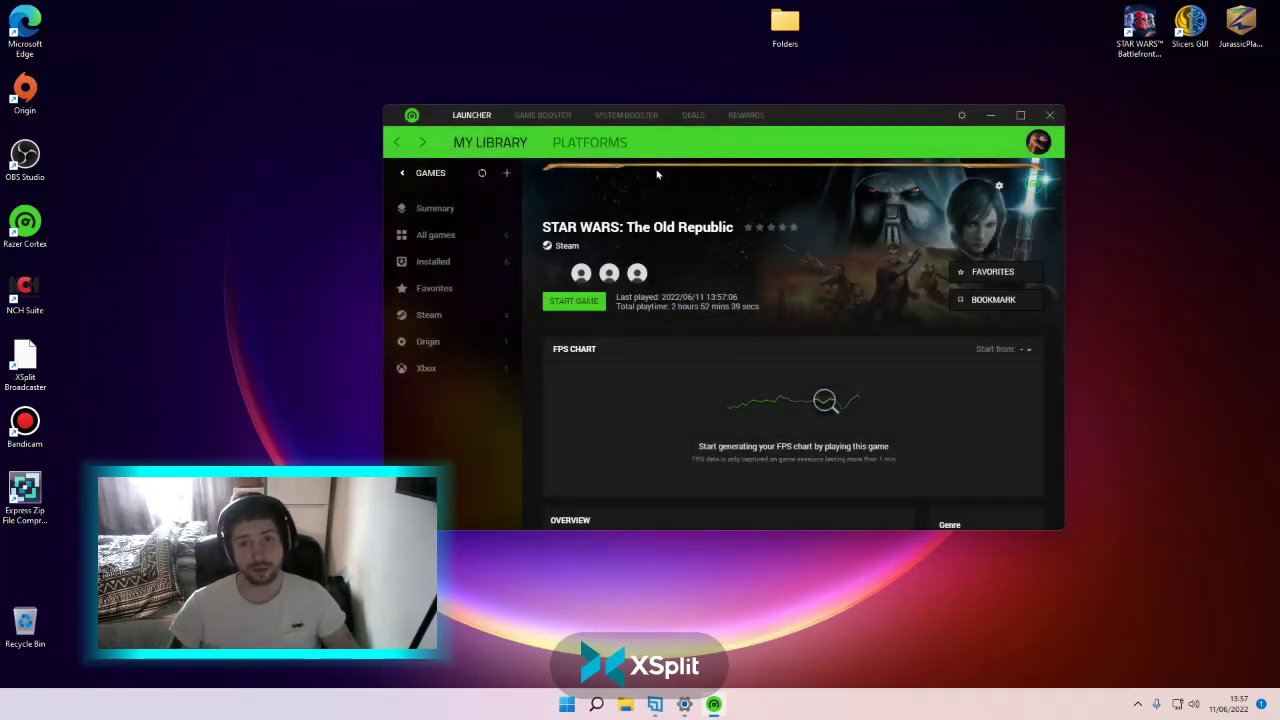
scroll(701, 320, down, 3)
scroll(718, 366, up, 3)
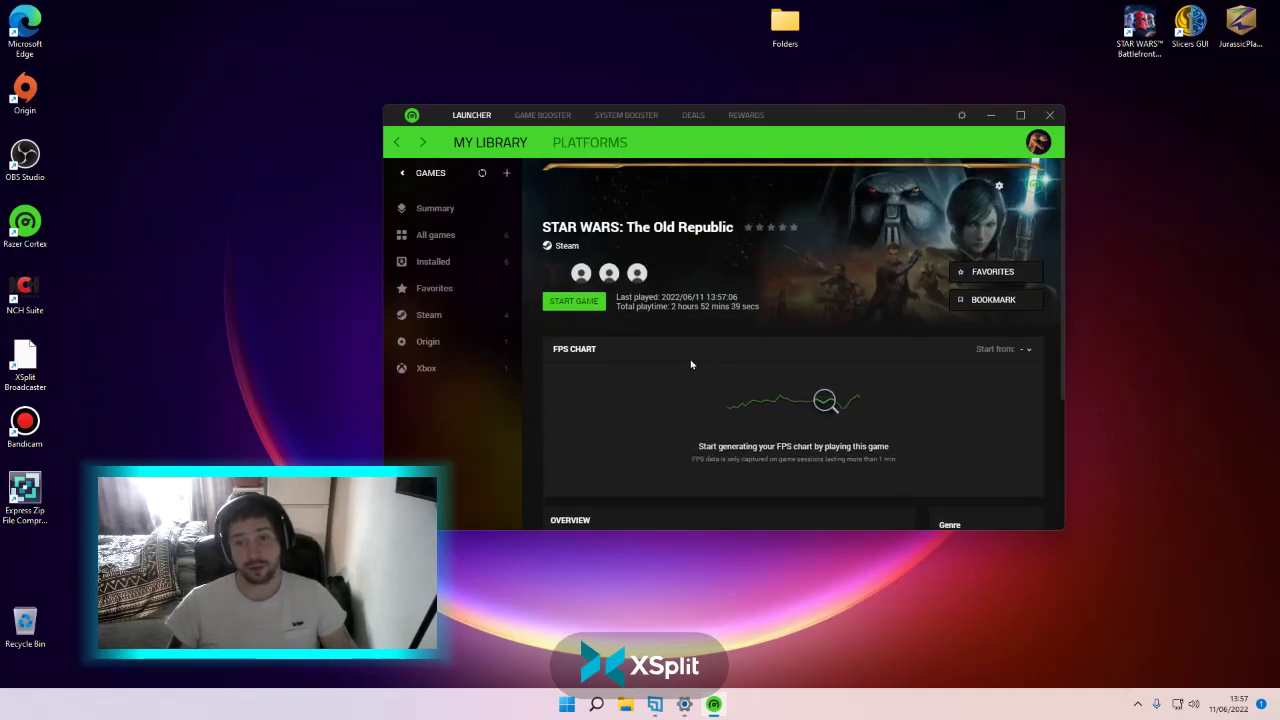
scroll(722, 345, down, 3)
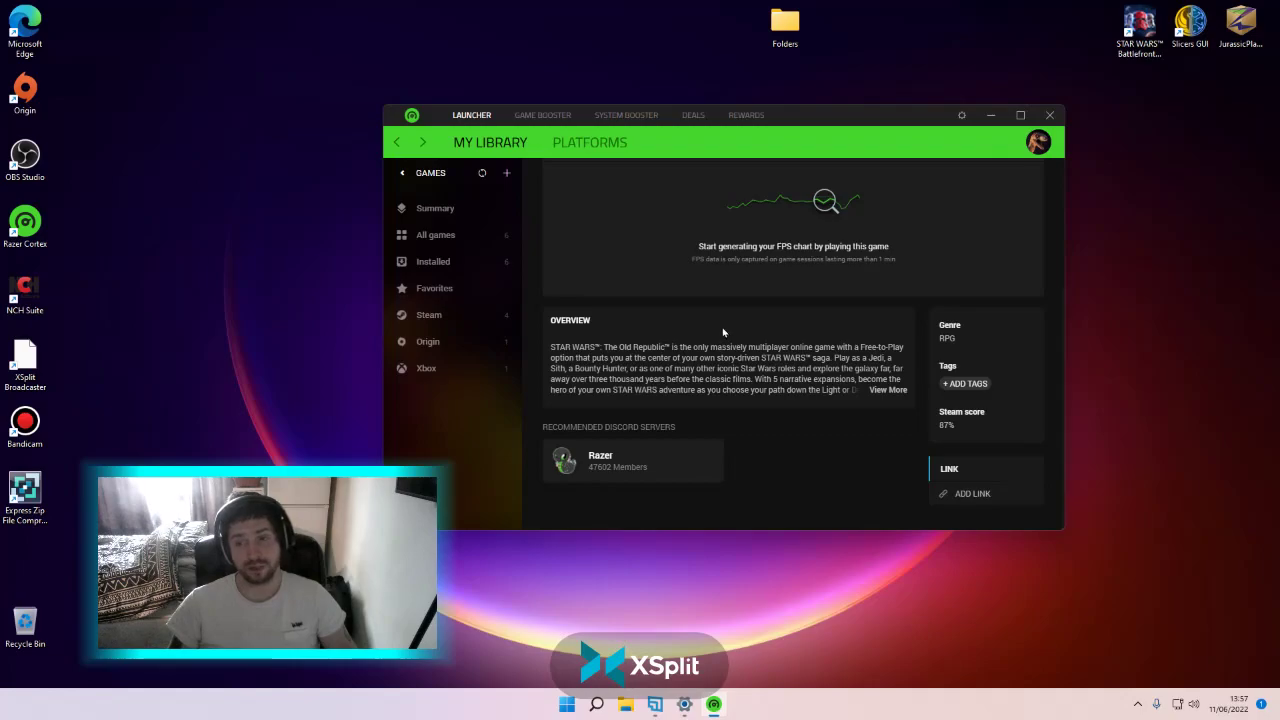
scroll(723, 332, up, 3)
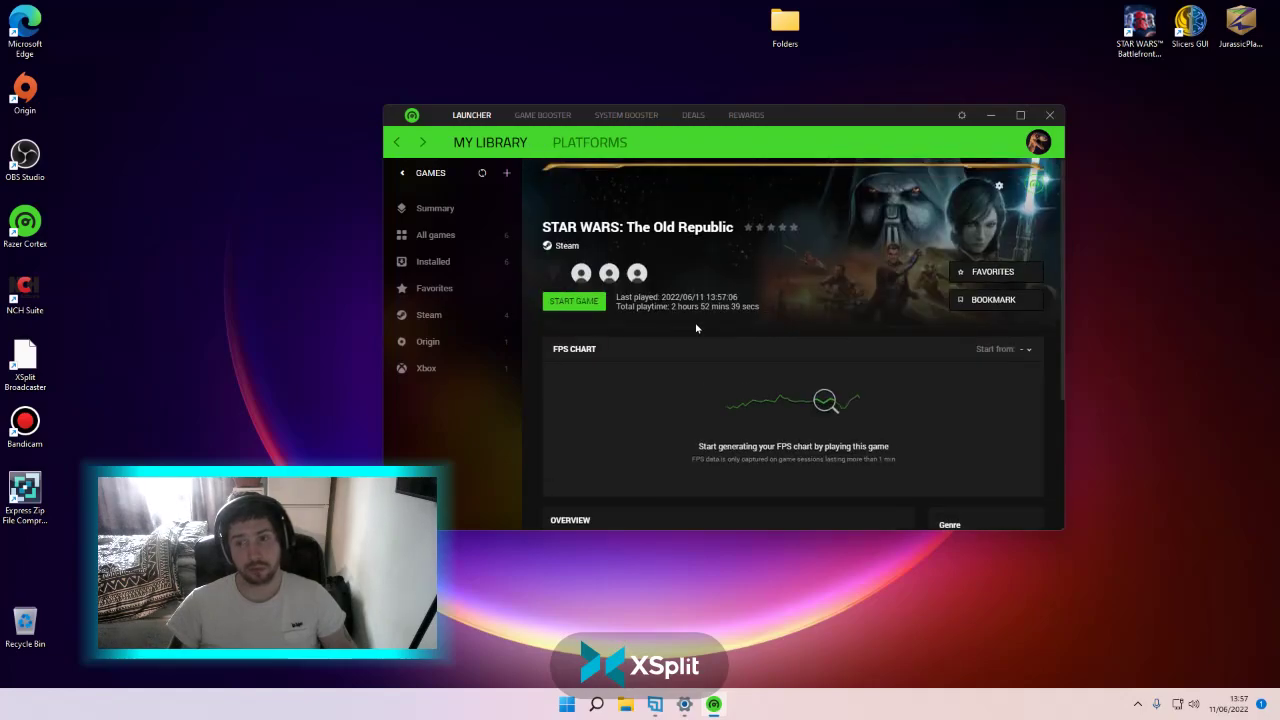
click(587, 303)
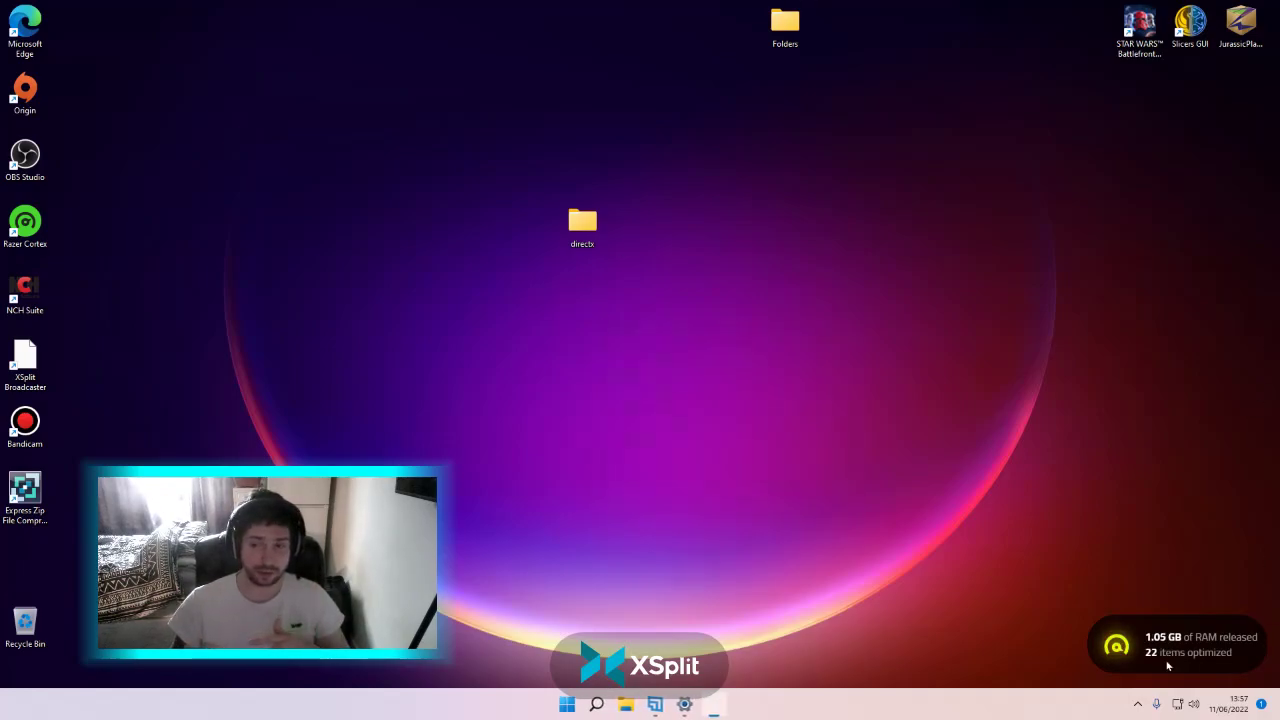
- Log in to the SWTOR launcher with the account display name and password, then hit PLAY
text(t)
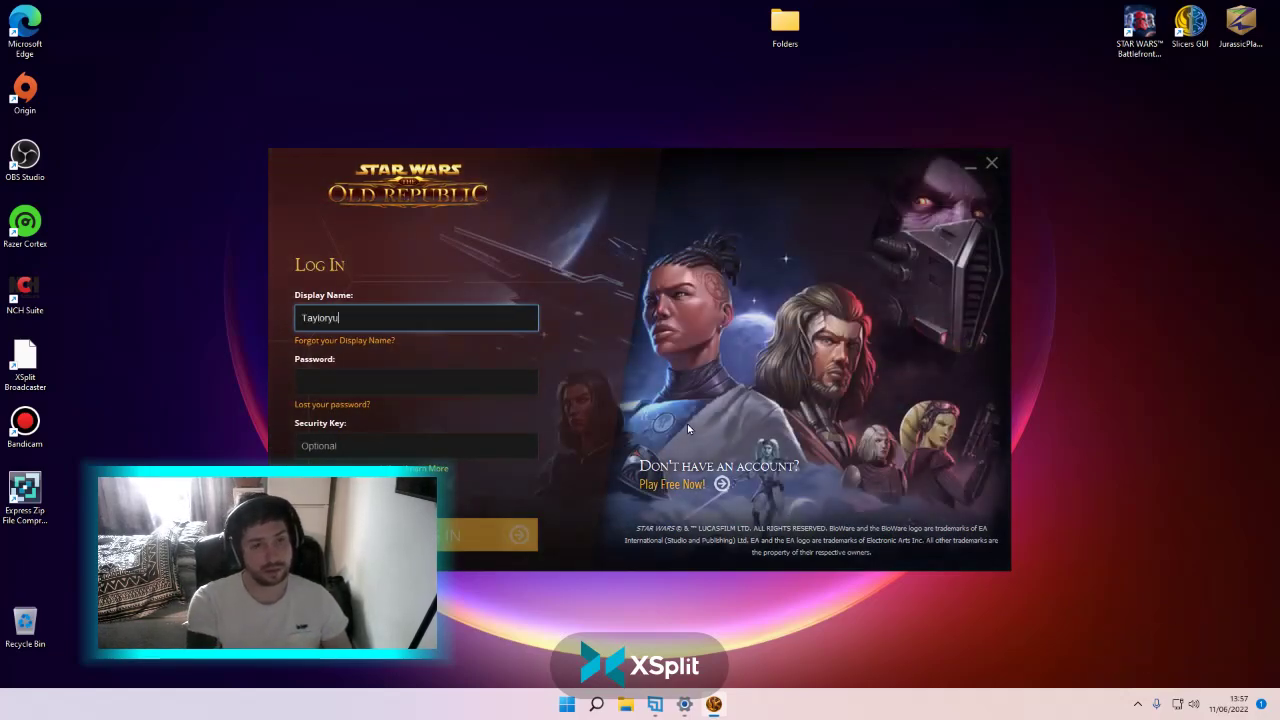
text(ayloryu)
click(437, 382)
text(***)
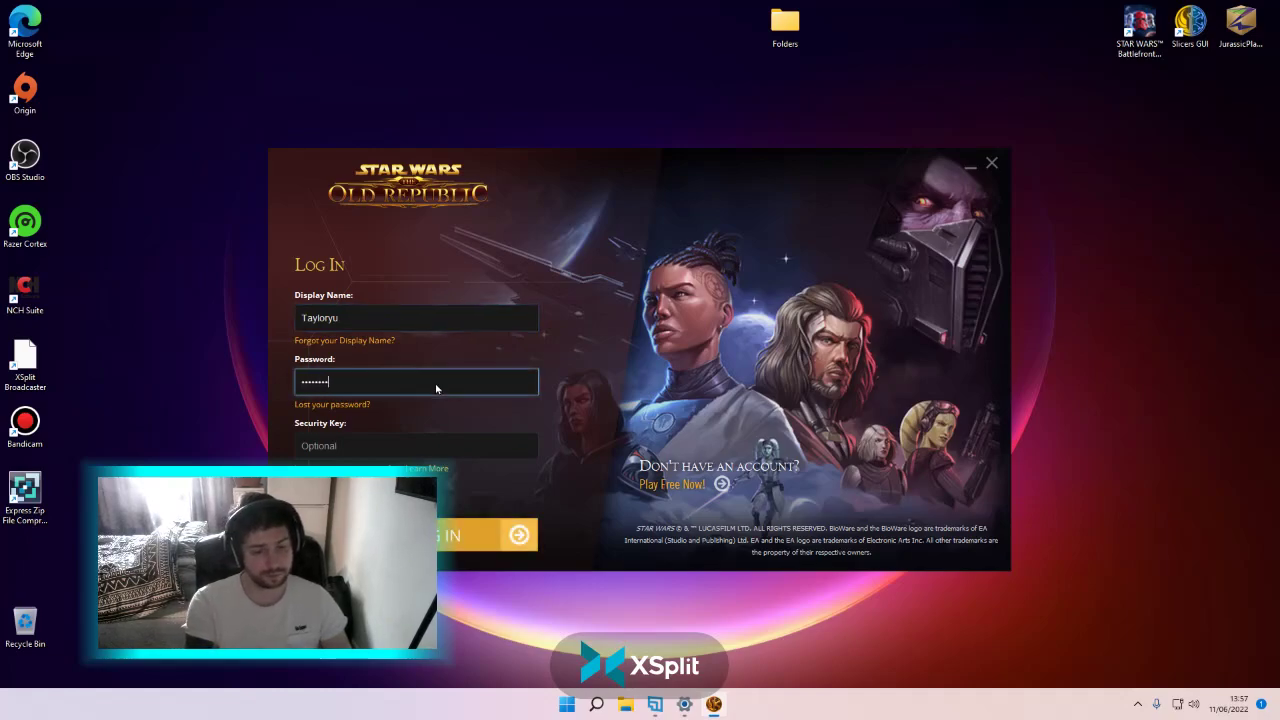
key(Return)
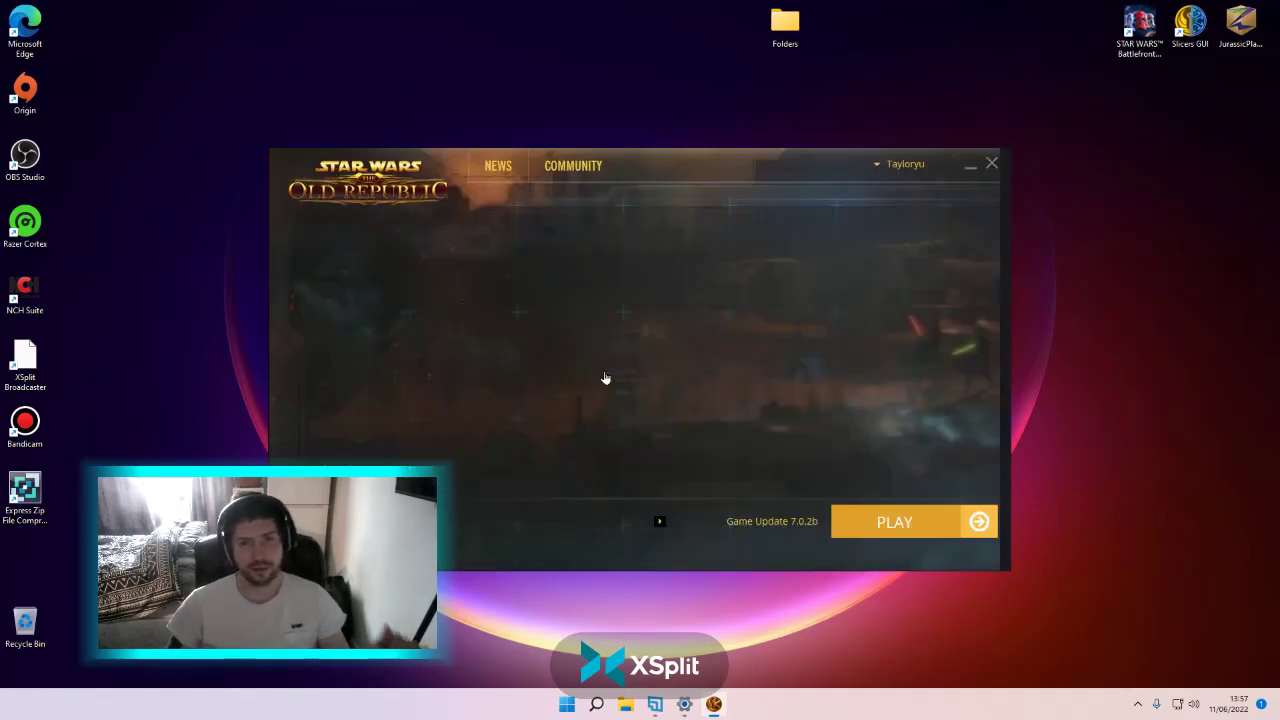
click(879, 520)
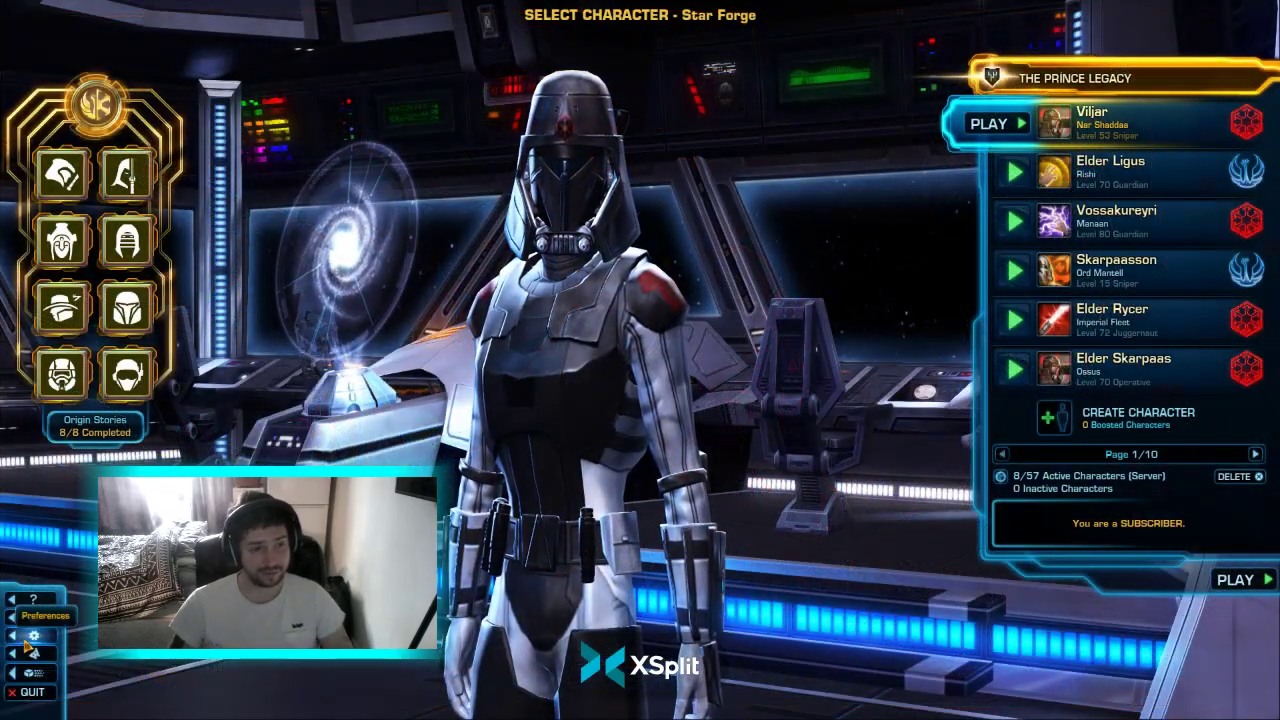
- Once the Star Forge character select loads, open the game's Preferences
click(33, 635)
- In Graphics, keep frame rate at 60, change the Graphics Quality Preset from Medium to Ultra, then close Preferences
click(349, 204)
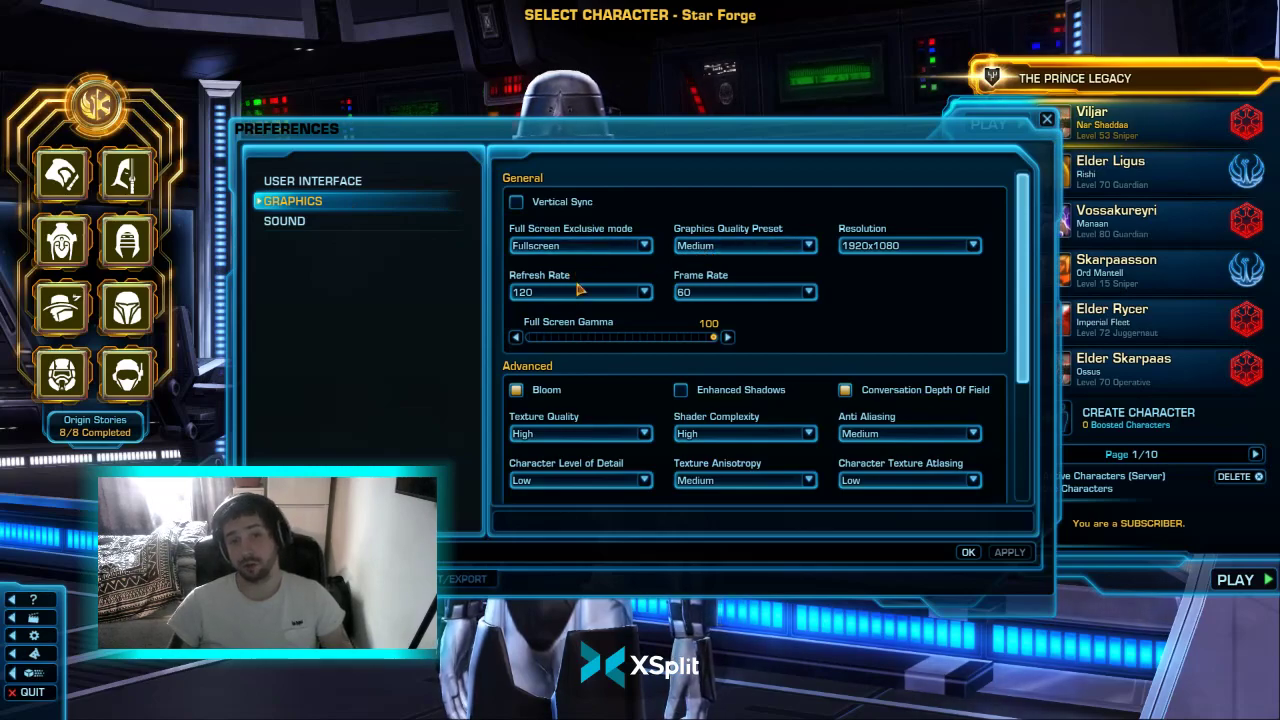
click(768, 300)
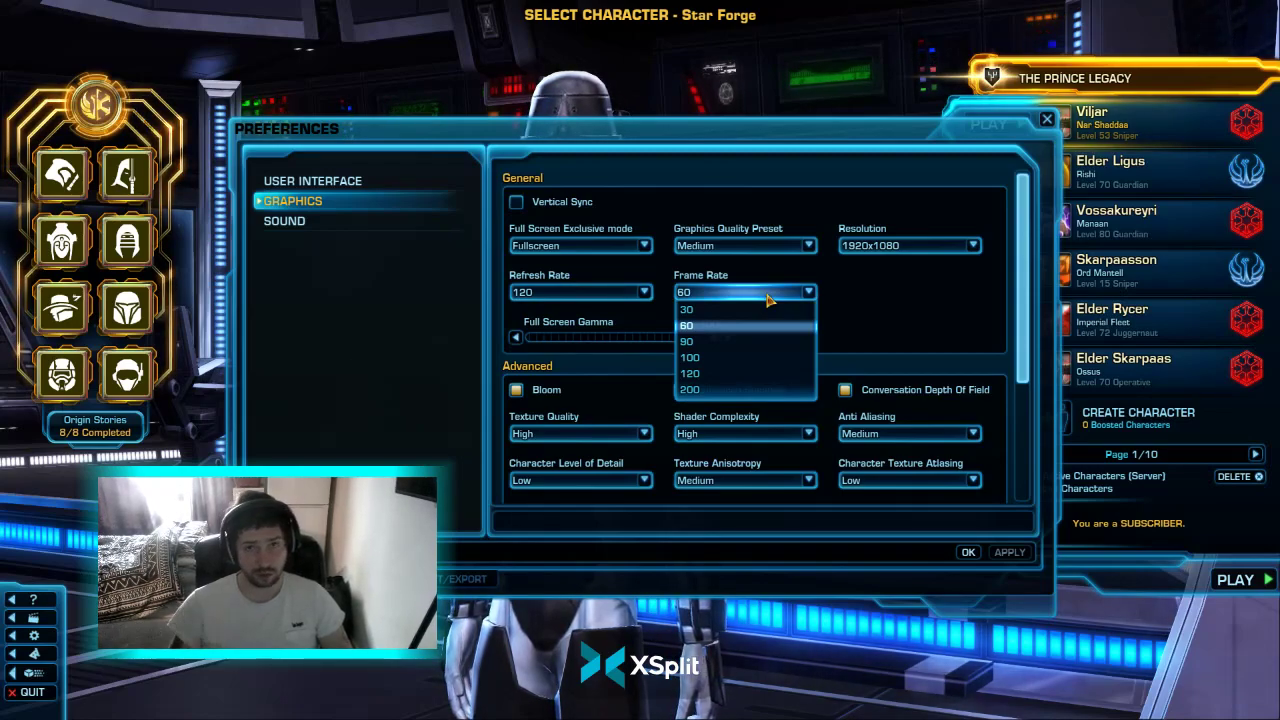
click(855, 273)
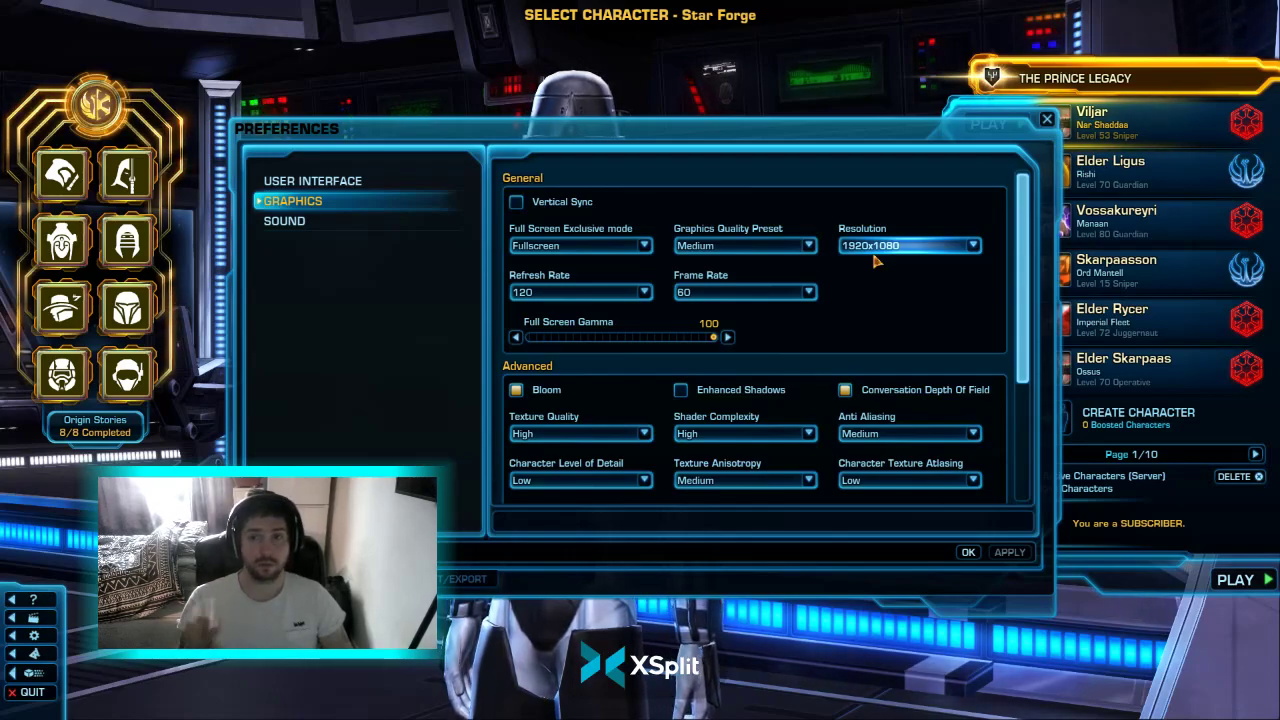
click(785, 242)
click(695, 347)
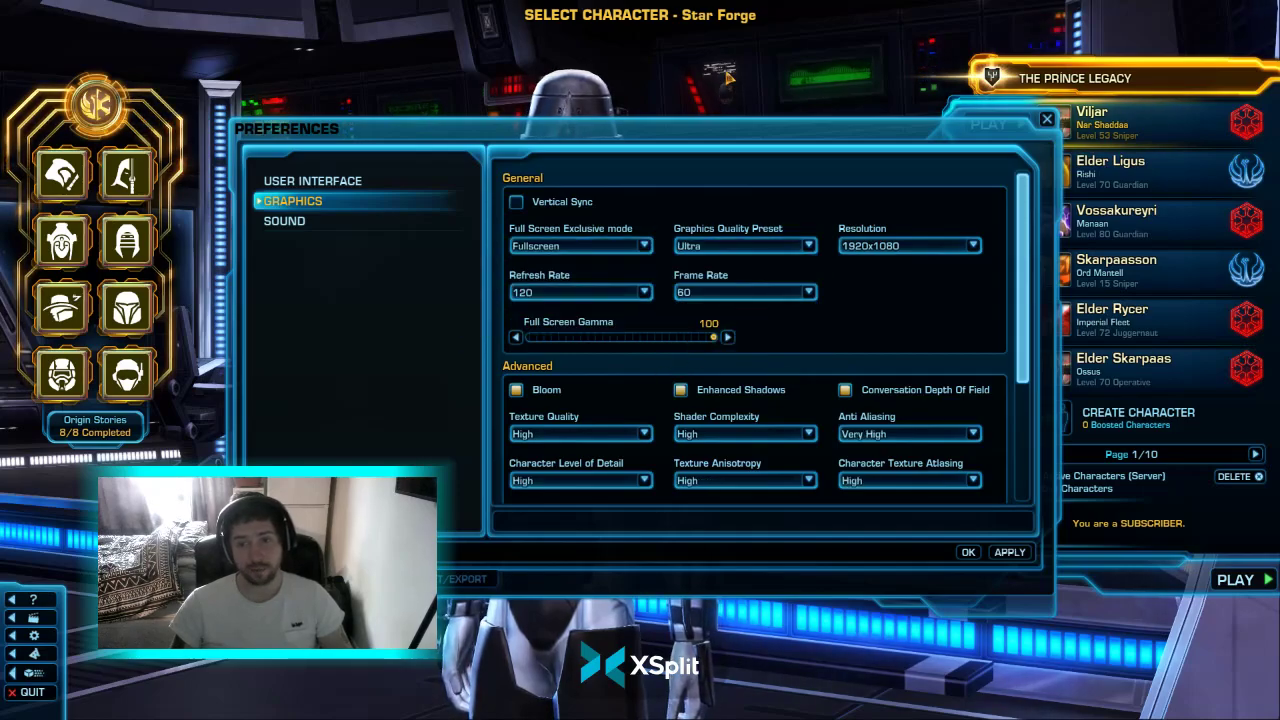
click(1046, 119)
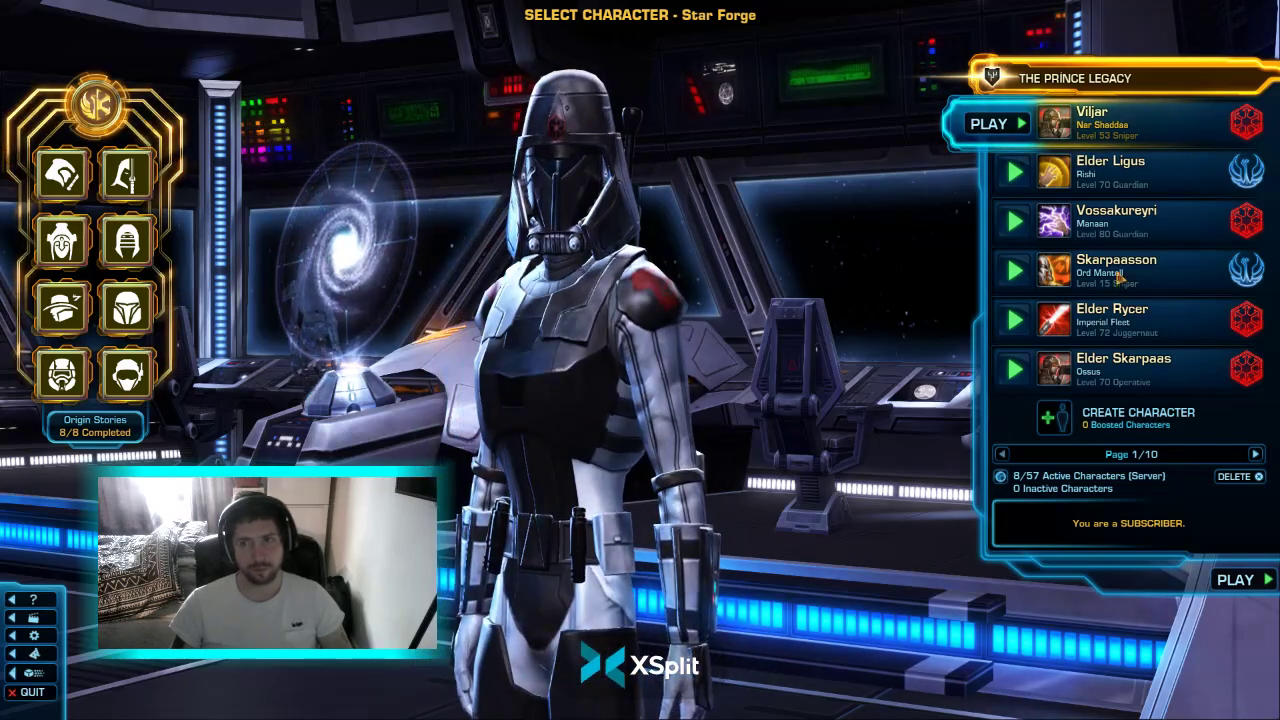
- Preview several roster characters and select Skarpaasson
click(1108, 212)
click(1110, 365)
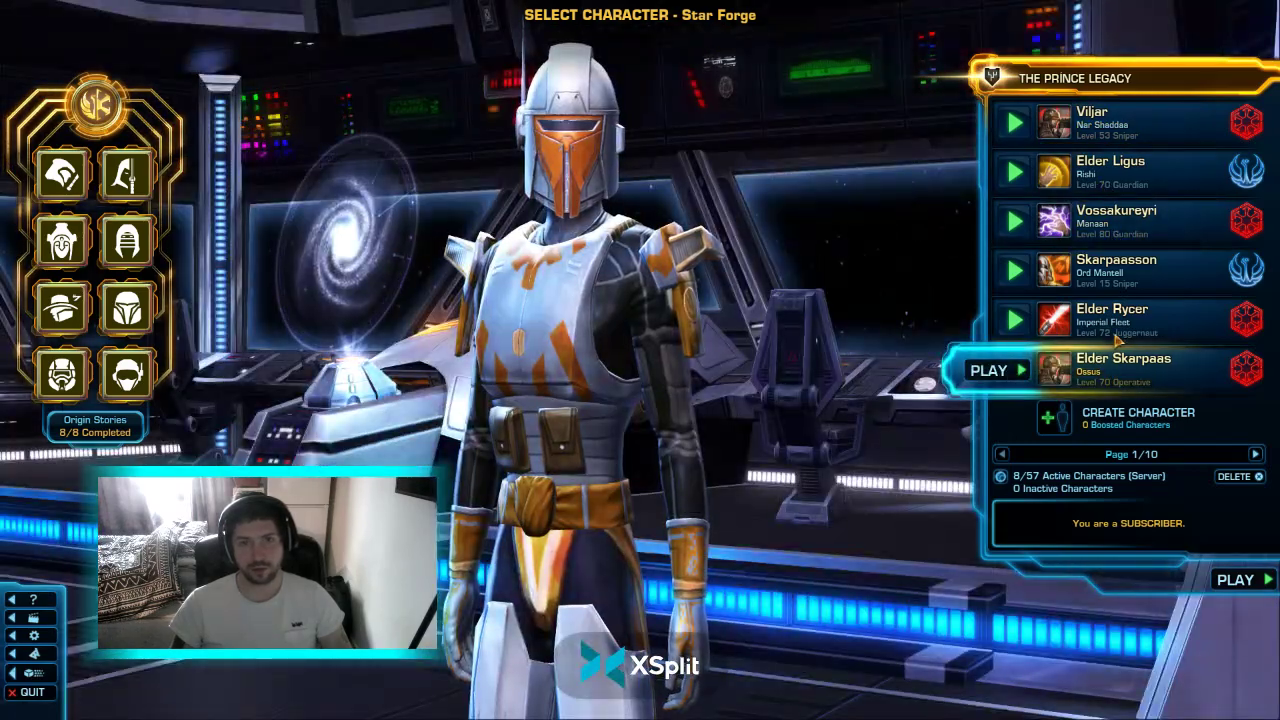
click(1120, 302)
click(1110, 268)
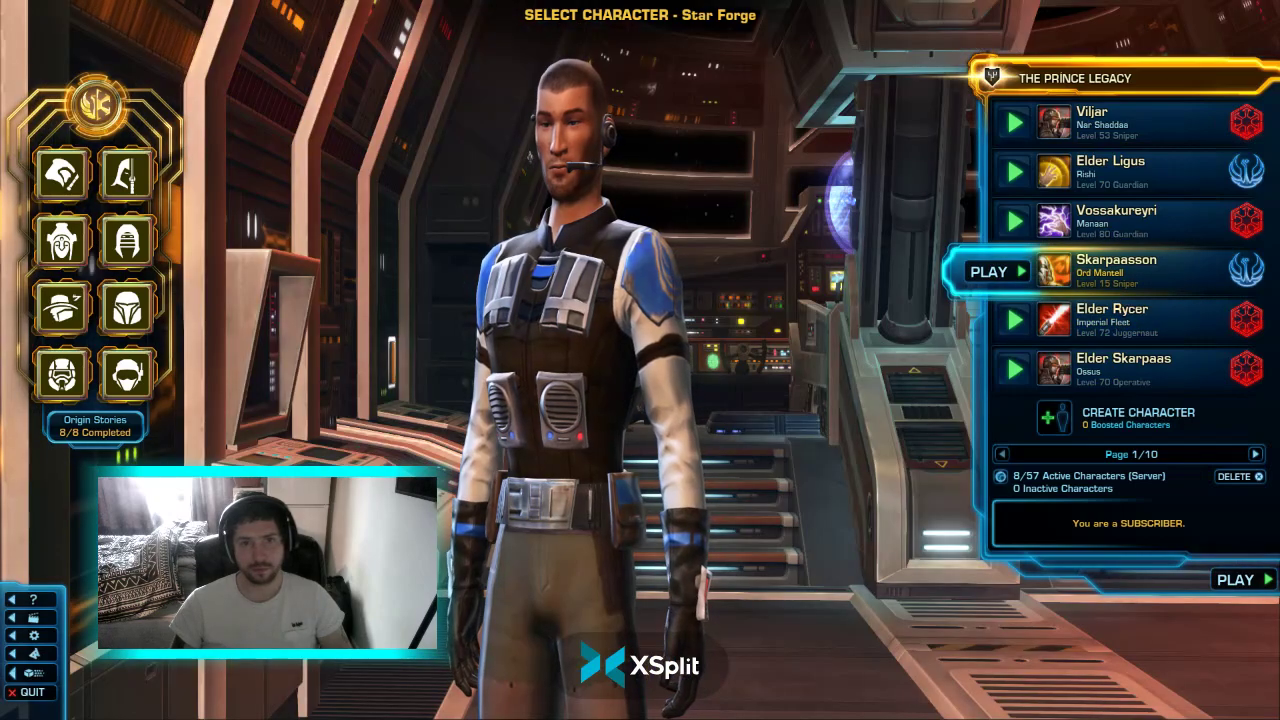
- Reopen Preferences, choose the Ultra graphics quality preset, and apply it
click(34, 635)
click(745, 245)
click(720, 362)
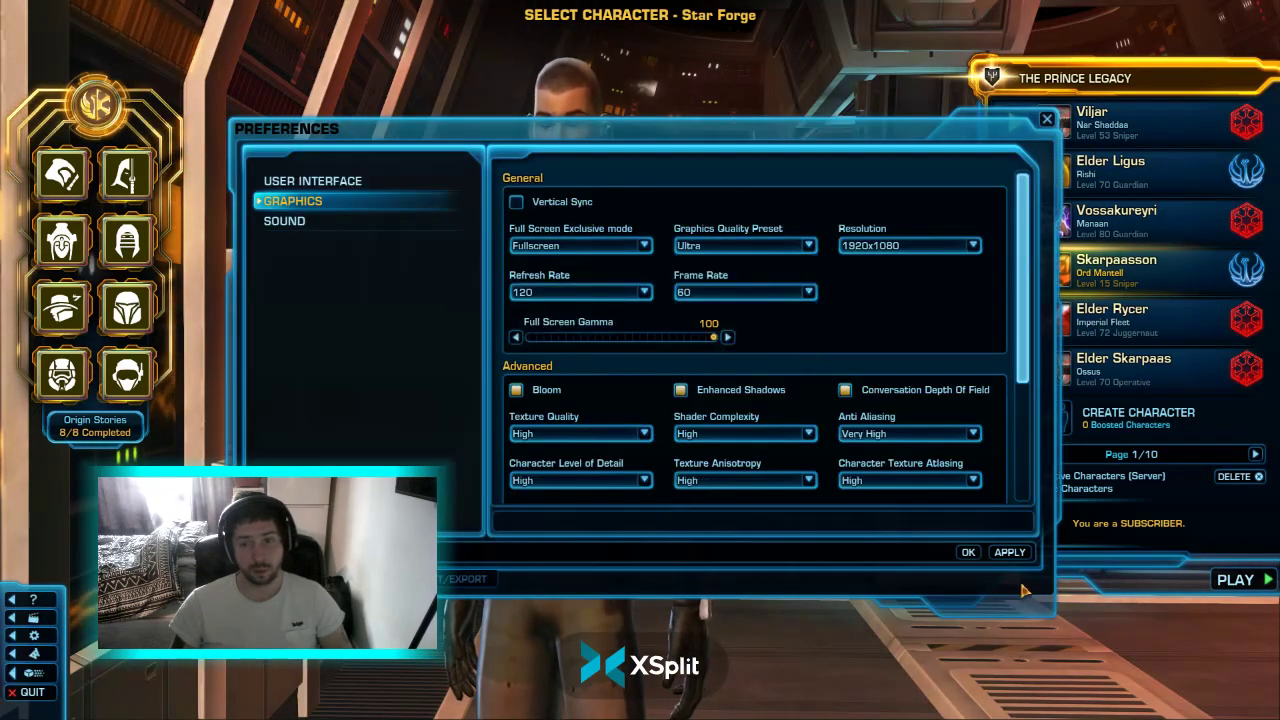
click(1009, 552)
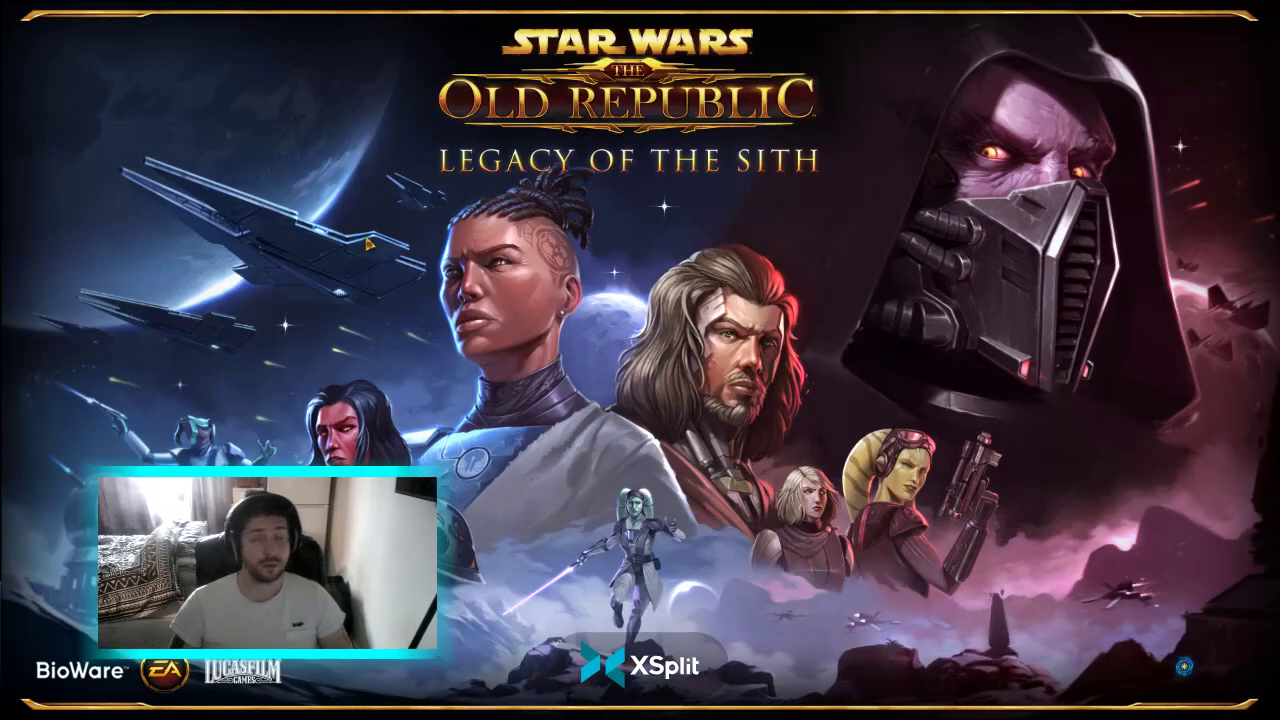